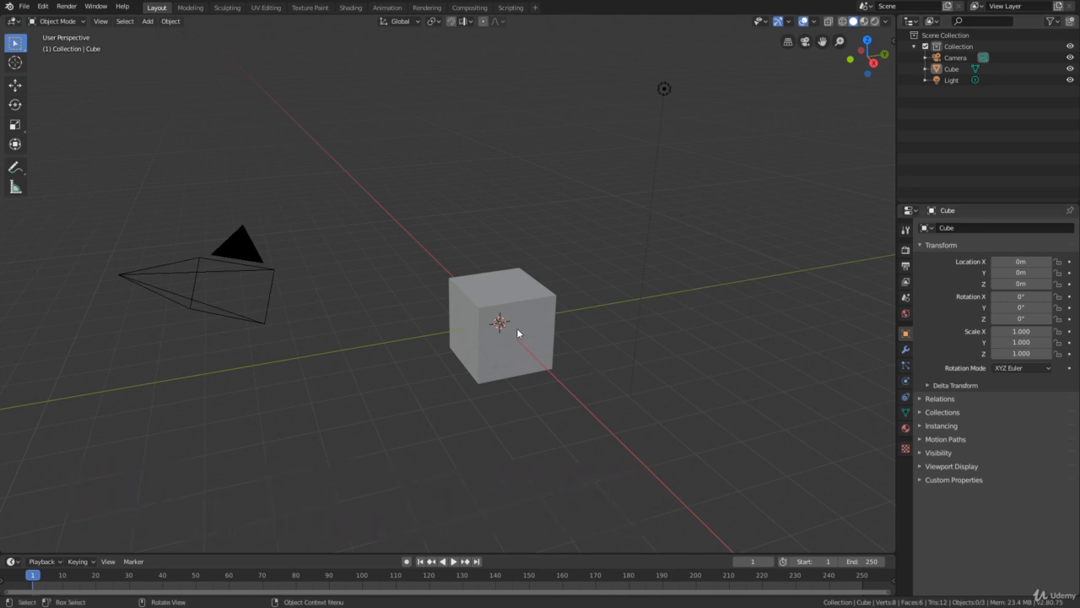
Start a new General file and discard the unsaved changes
mouse_move(504, 303)
middle_mouse_down()
mouse_move(518, 300)
mouse_move(509, 302)
middle_mouse_up()
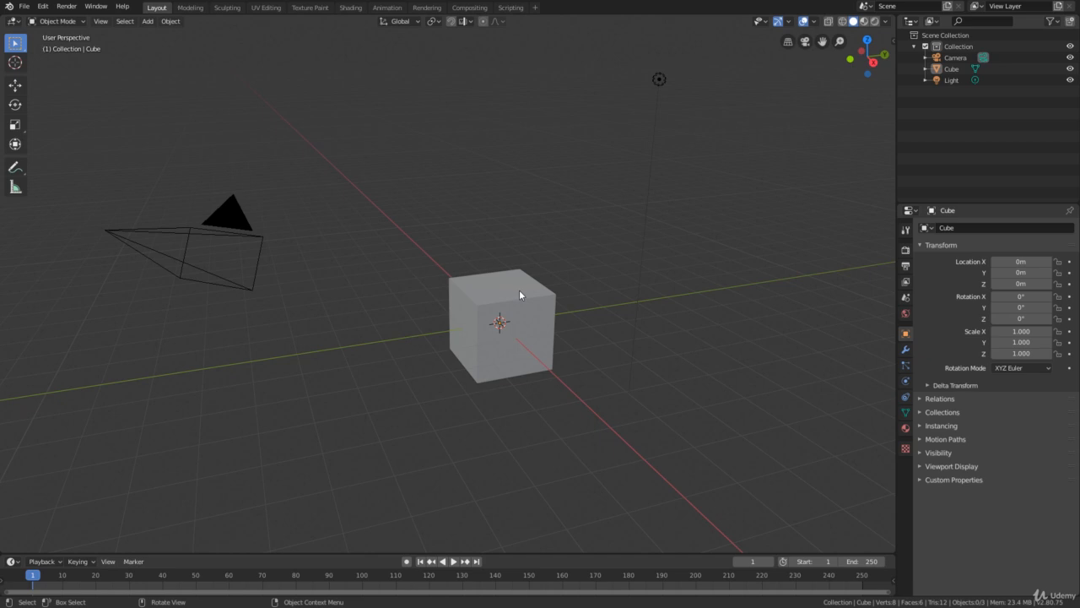
middle_click_drag(520, 290, 519, 290)
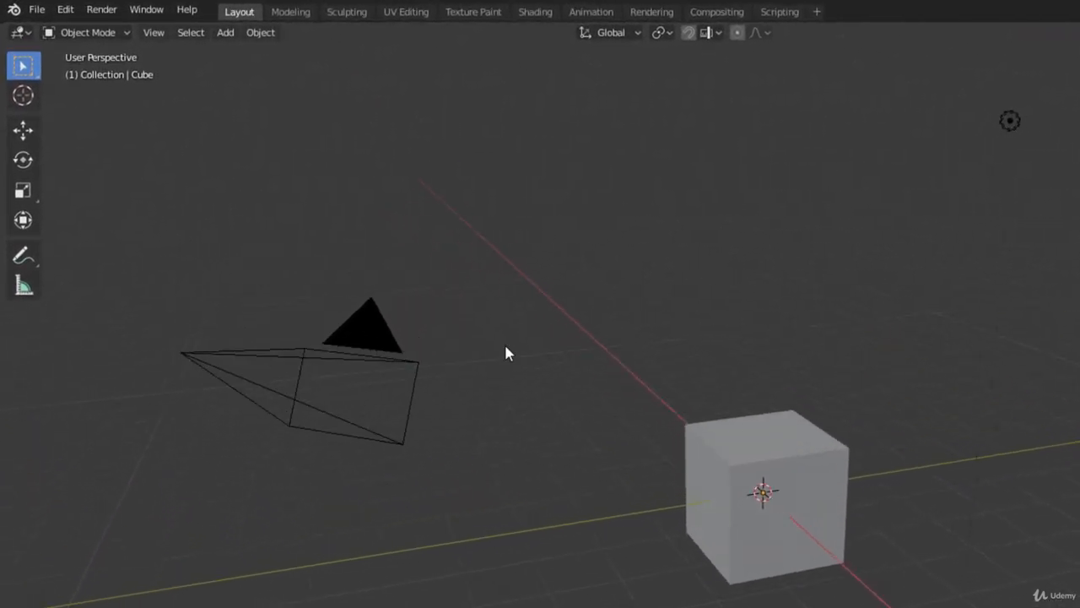
left_click(36, 10)
mouse_move(45, 38)
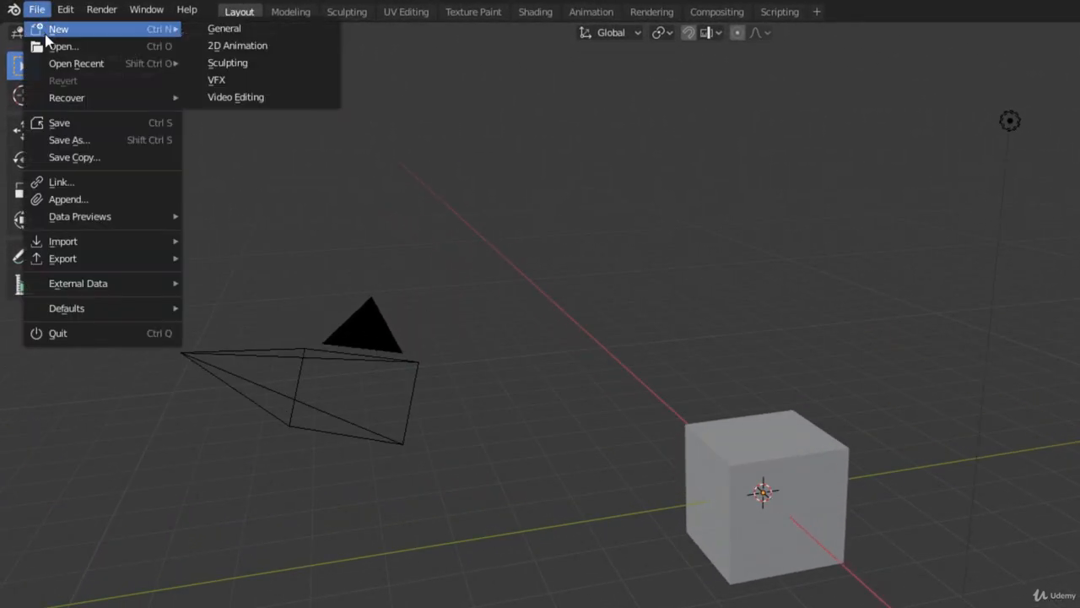
left_click(234, 34)
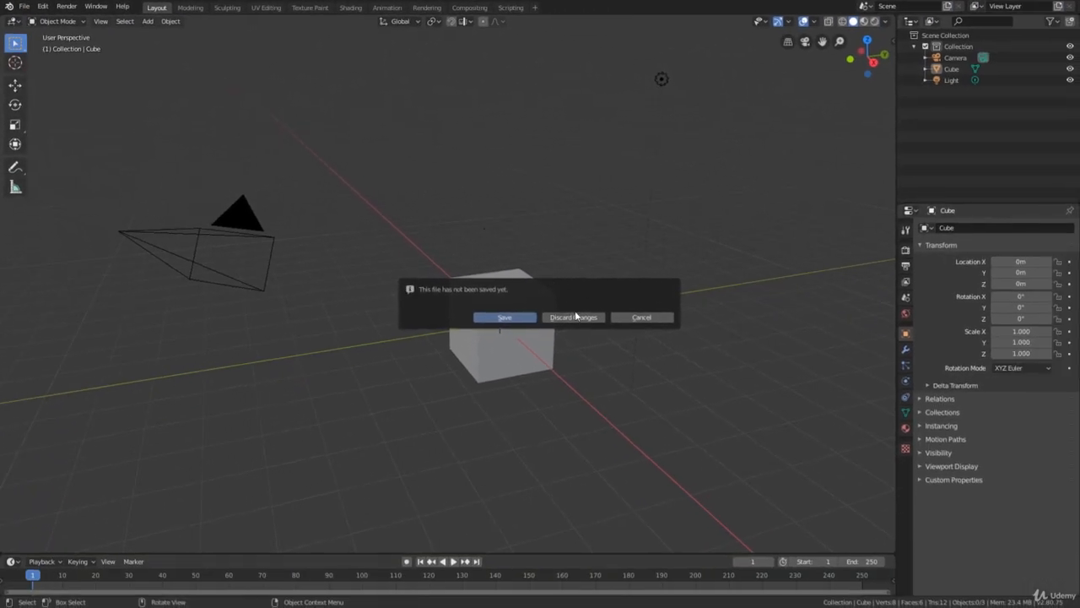
left_click(576, 317)
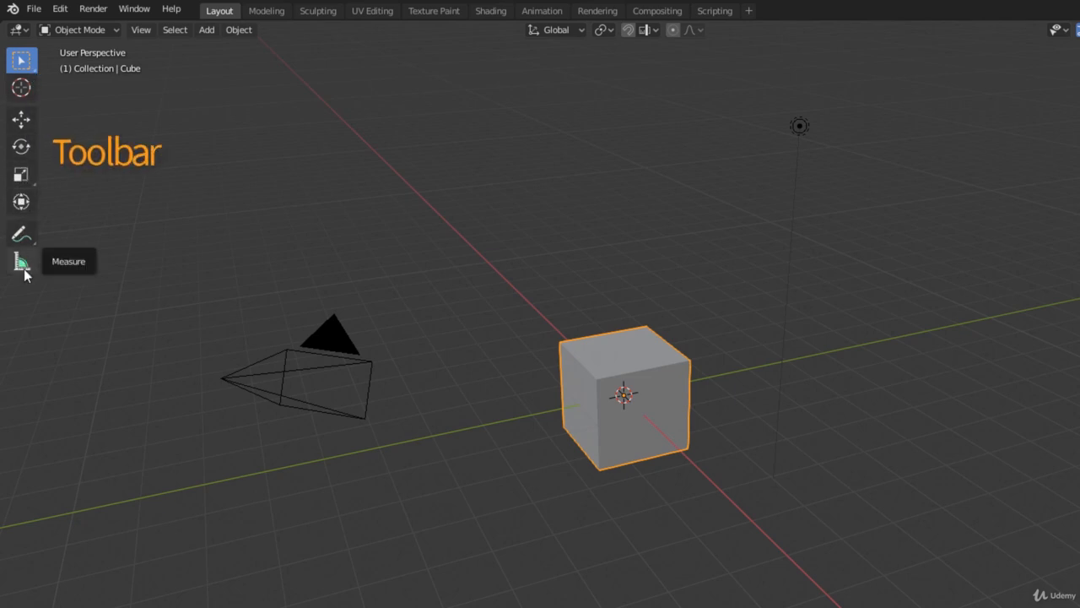
Widen the 3D viewport's toolbar past two columns until the tool names show beside their icons
left_click(43, 151)
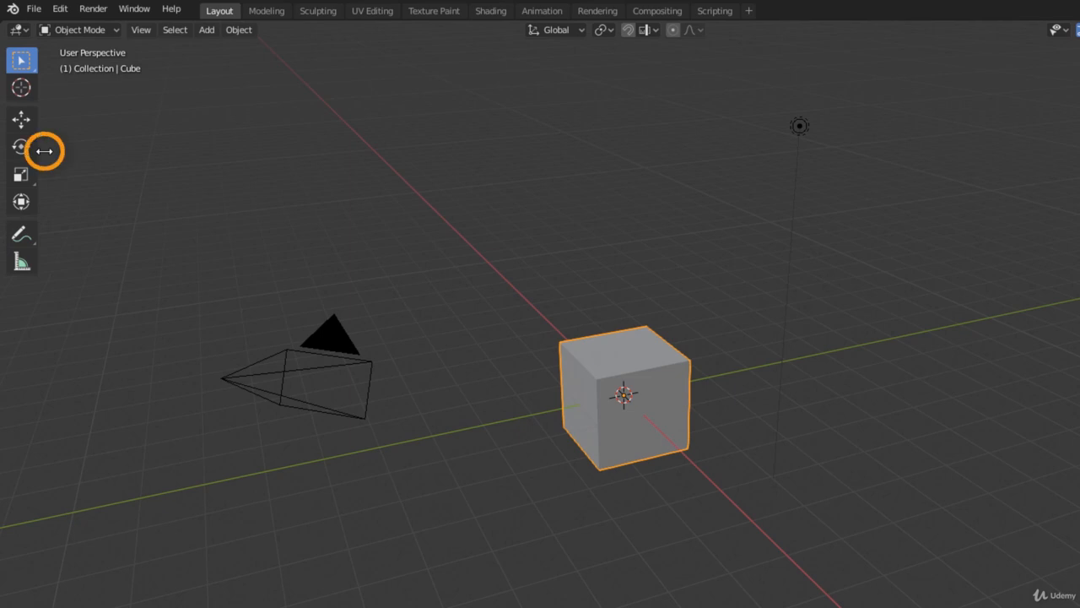
left_click_drag(44, 151, 66, 152)
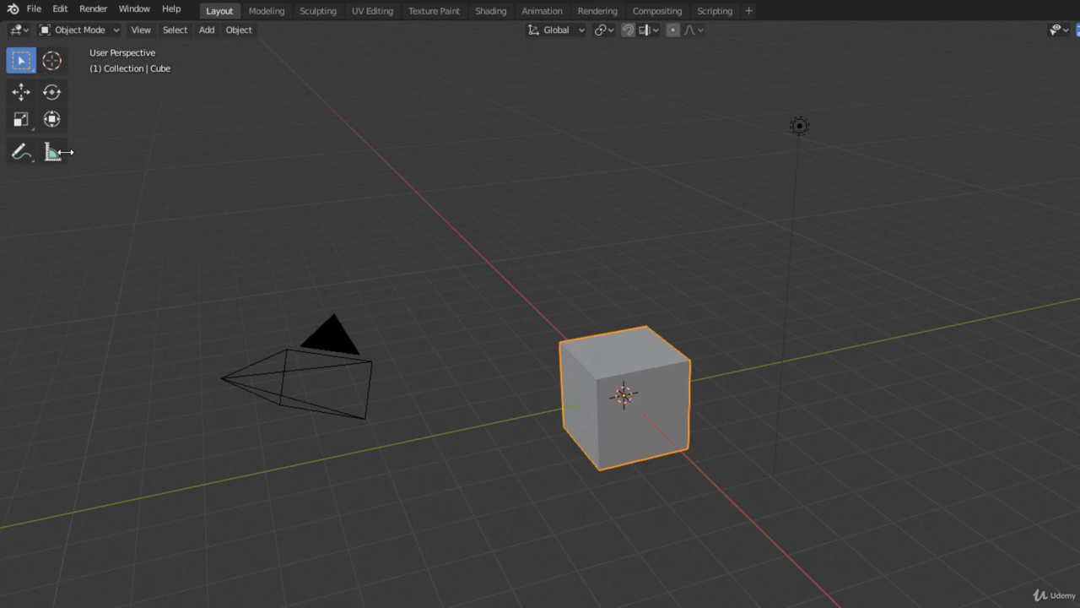
left_click_drag(65, 152, 64, 152)
left_click_drag(64, 152, 114, 145)
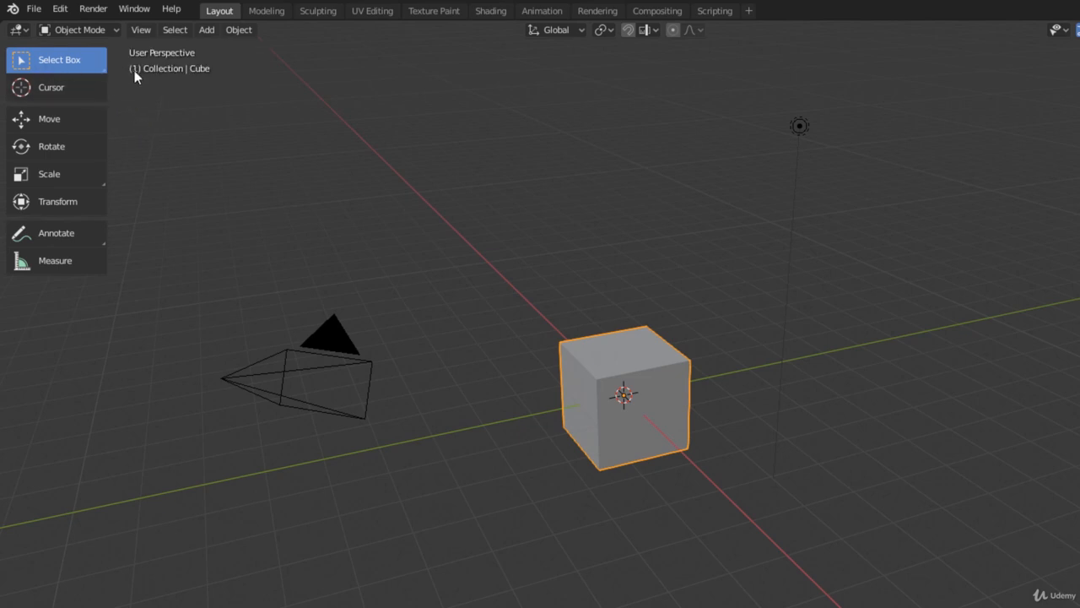
Choose the Select Box tool and select the light, the cube and the camera one at a time in the viewport
left_click(84, 64)
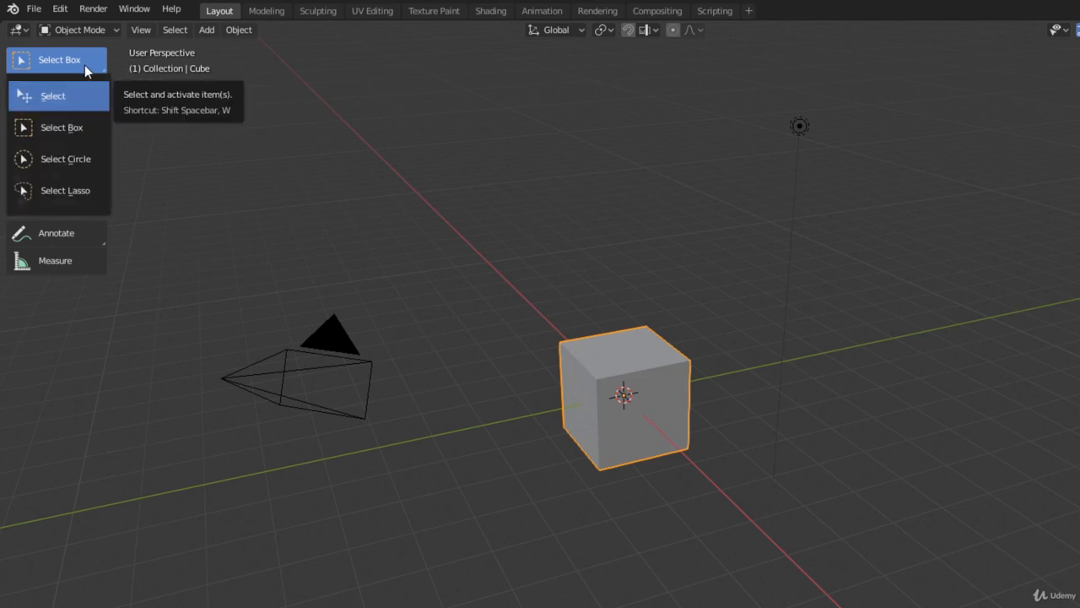
left_click(75, 128)
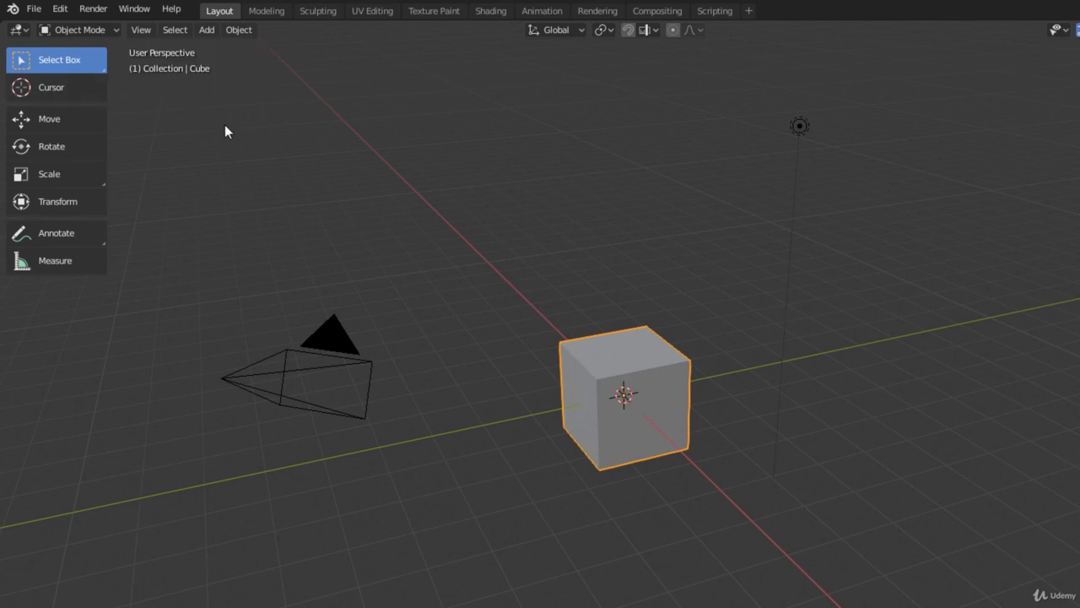
left_click(795, 128)
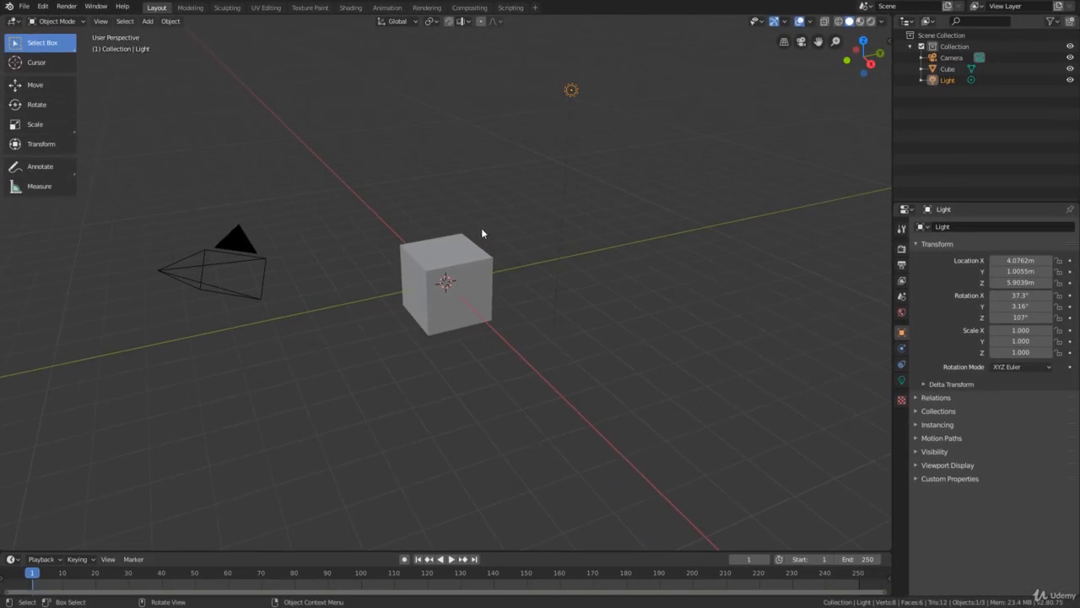
left_click(456, 262)
left_click(236, 237)
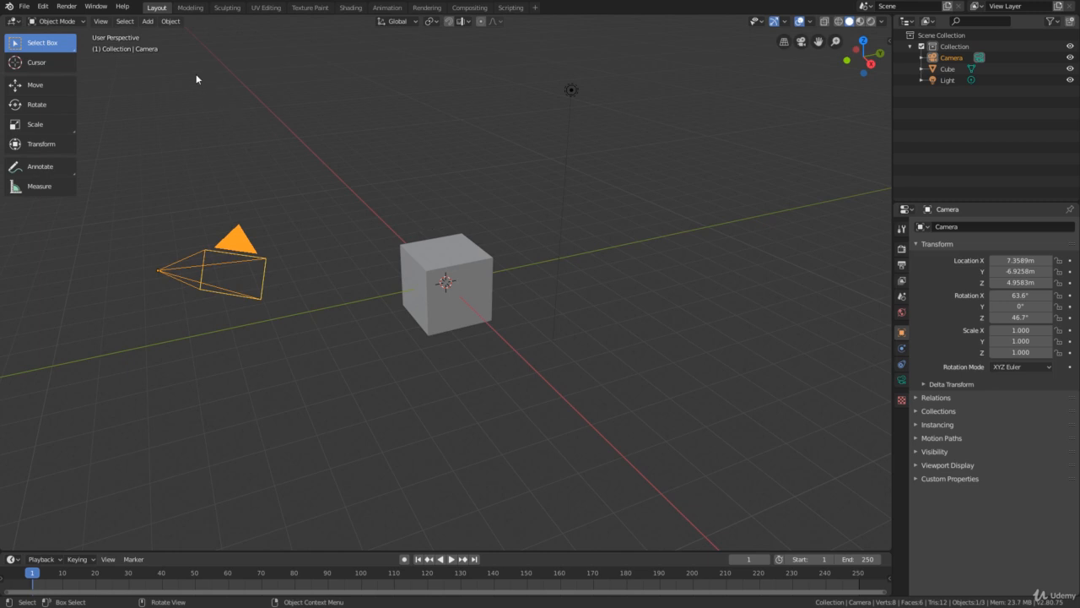
Box-select groups of the scene objects several times, clearing the selection after each one
left_click_drag(138, 68, 639, 375)
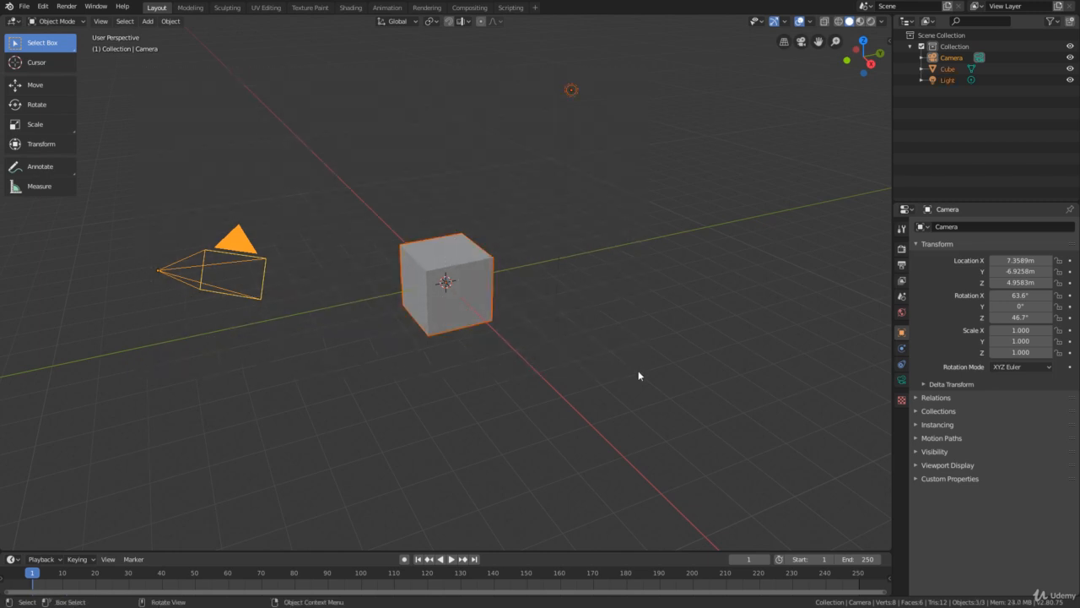
left_click(639, 376)
left_click_drag(640, 60, 363, 393)
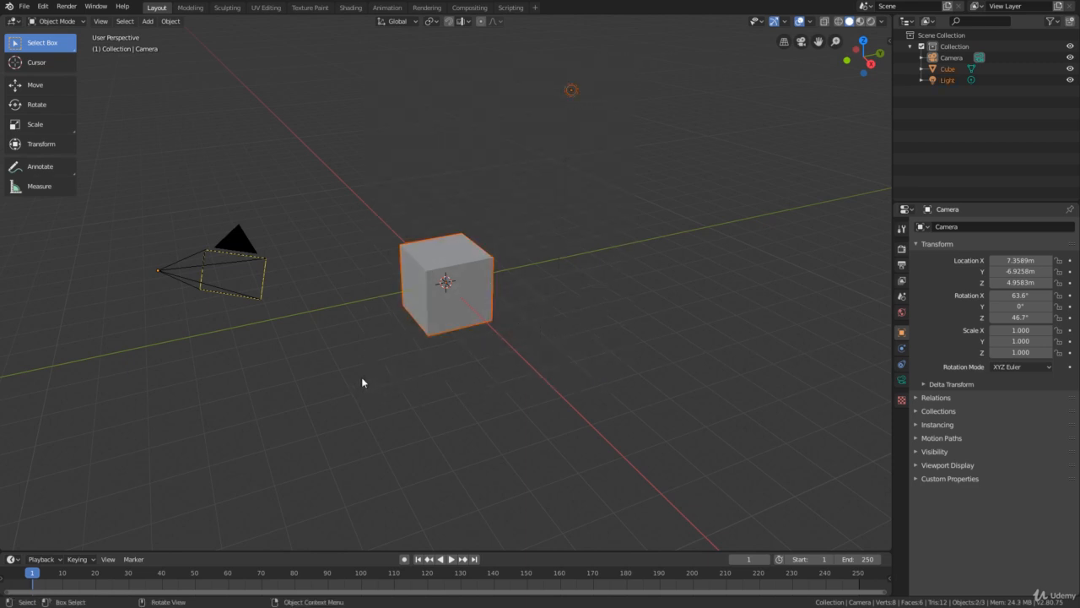
left_click(474, 109)
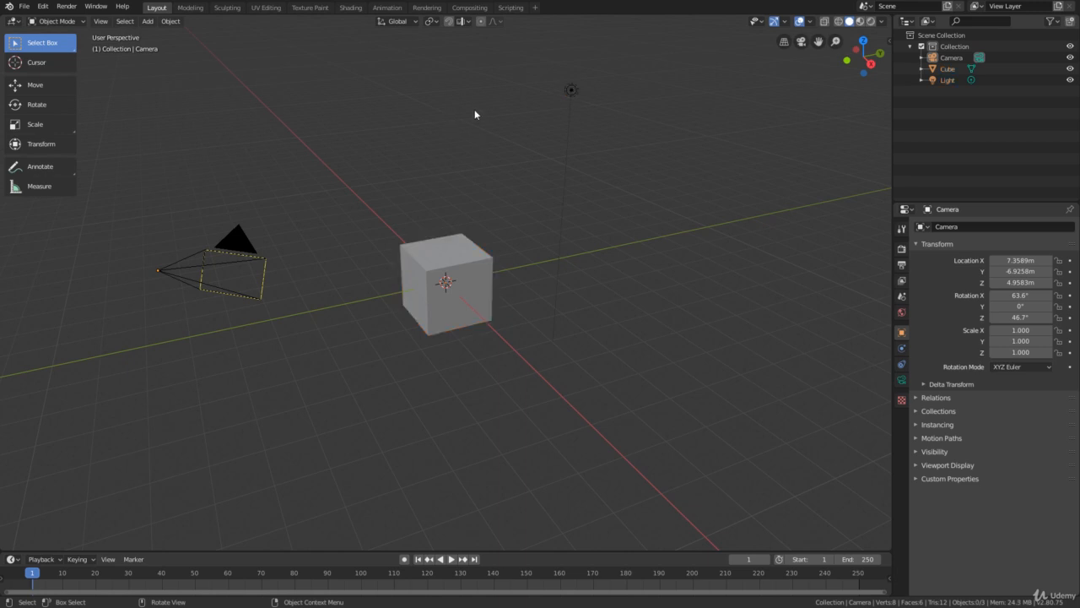
left_click_drag(604, 63, 138, 401)
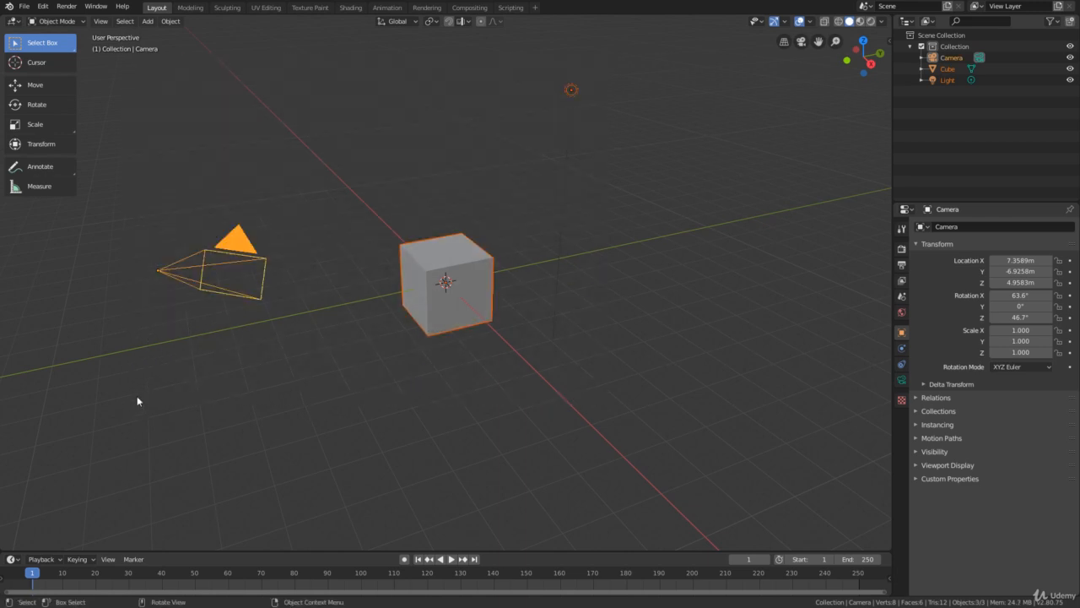
left_click(378, 133)
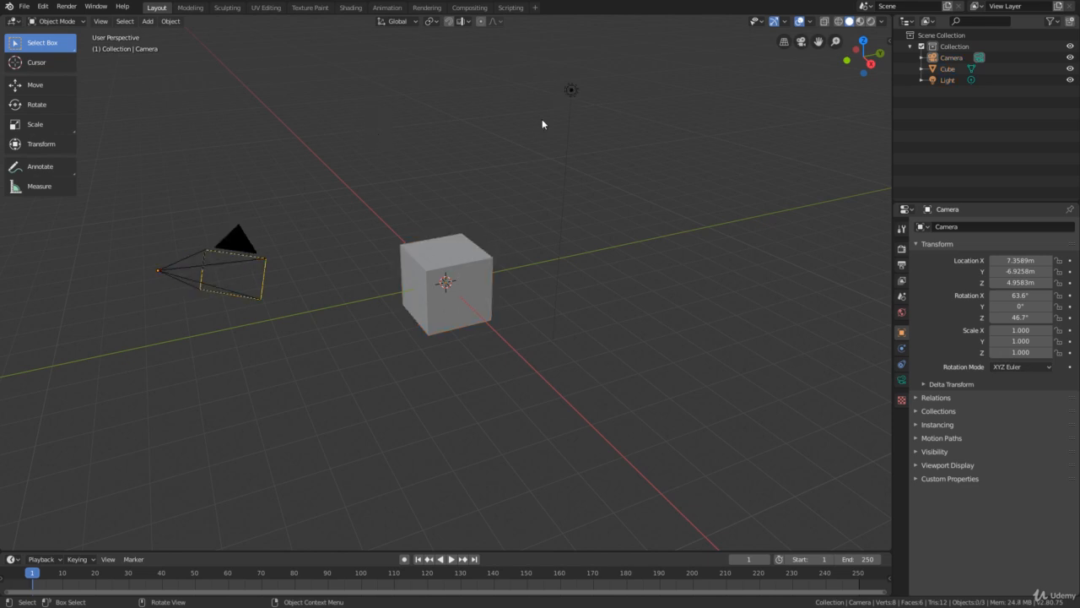
Select the light and add the cube and the camera to the selection
left_click(571, 90, "shift")
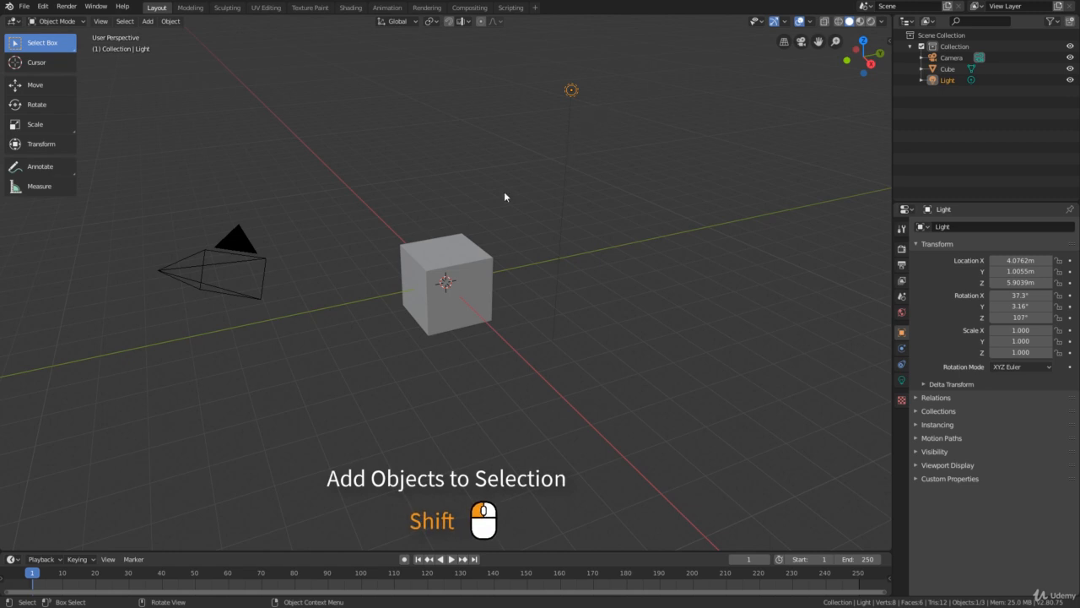
left_click(460, 251, "shift")
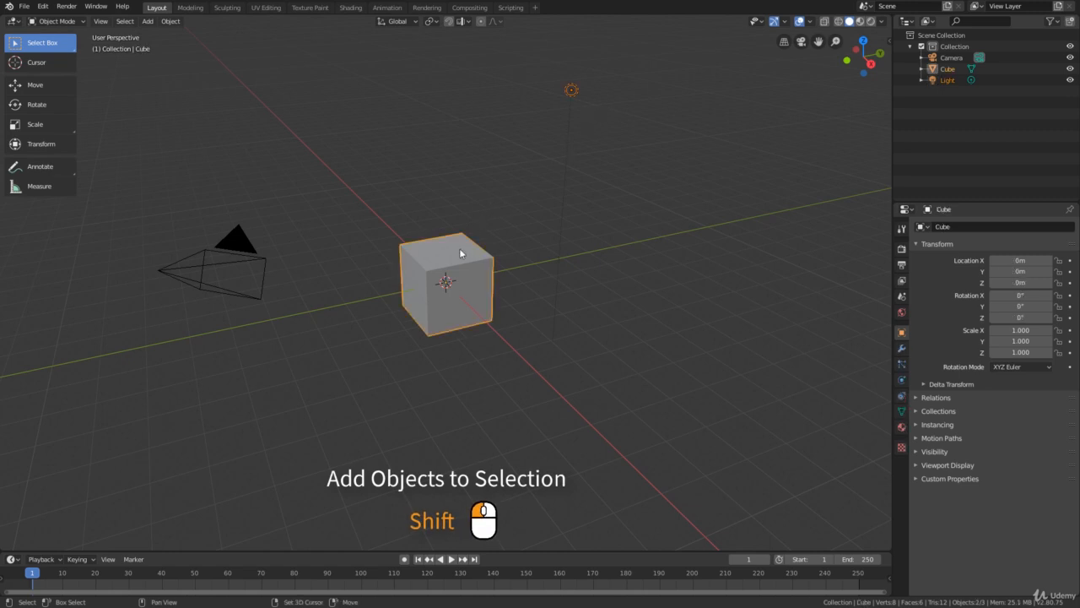
left_click(238, 239, "shift")
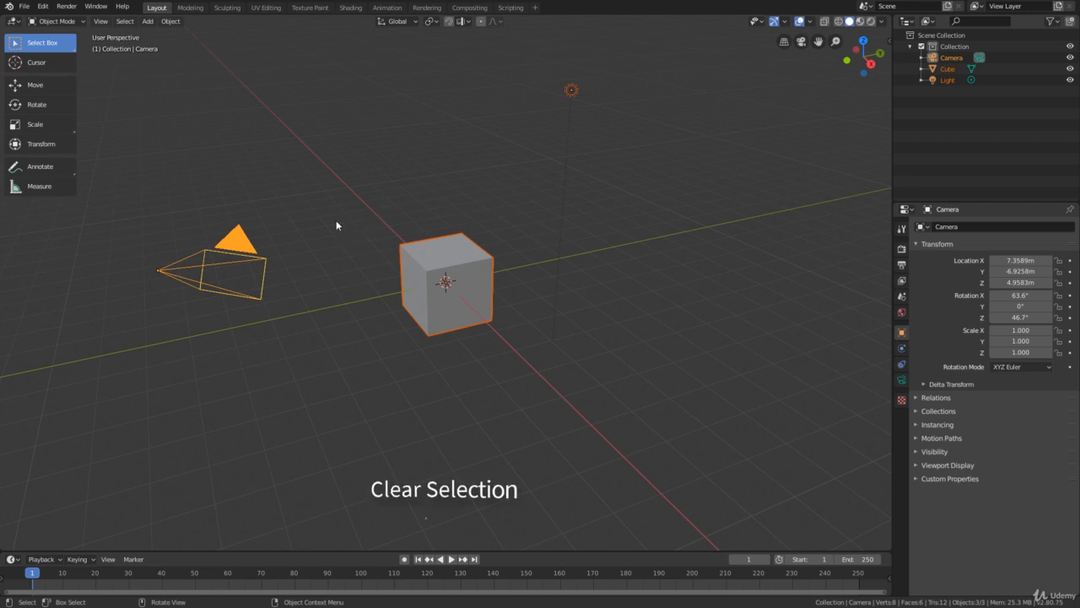
Clear the selection, and select all objects in the scene
key("alt+a")
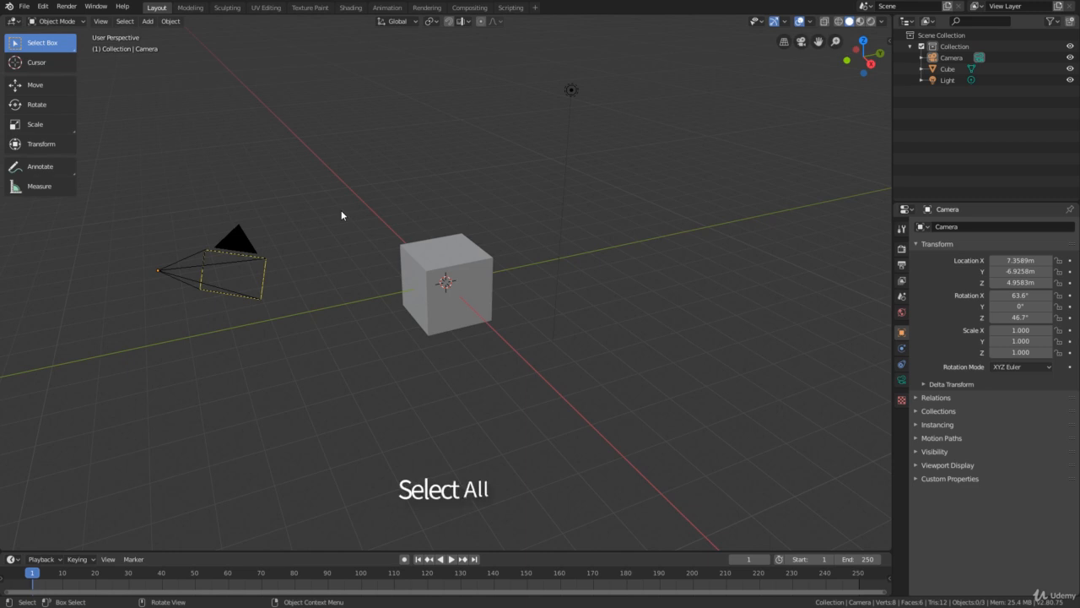
key("a")
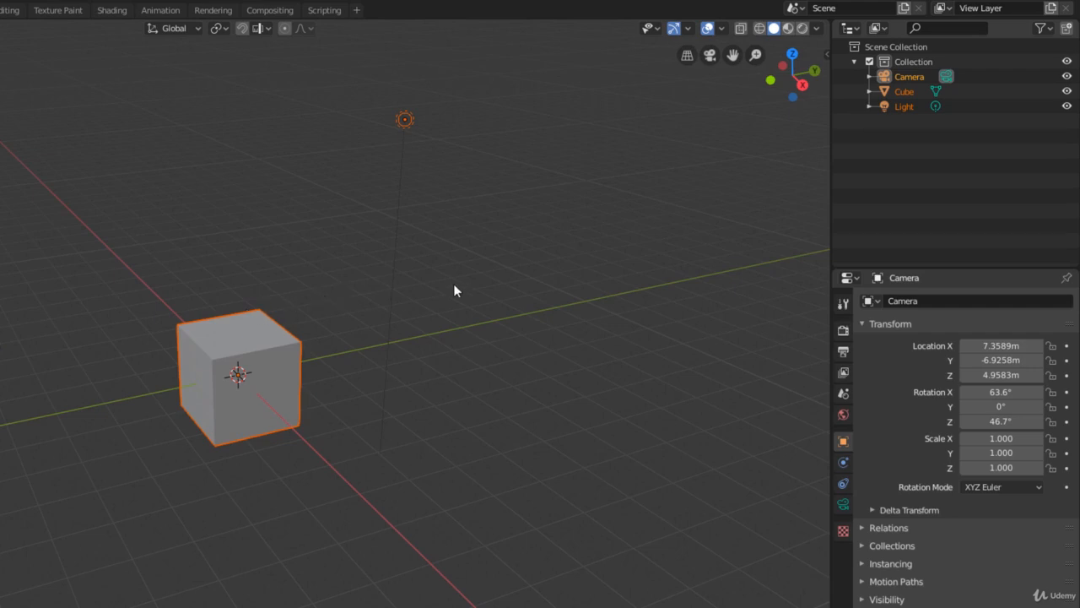
Deselect everything and select the cube, followed by the light, by name in the Outliner
left_click(546, 263)
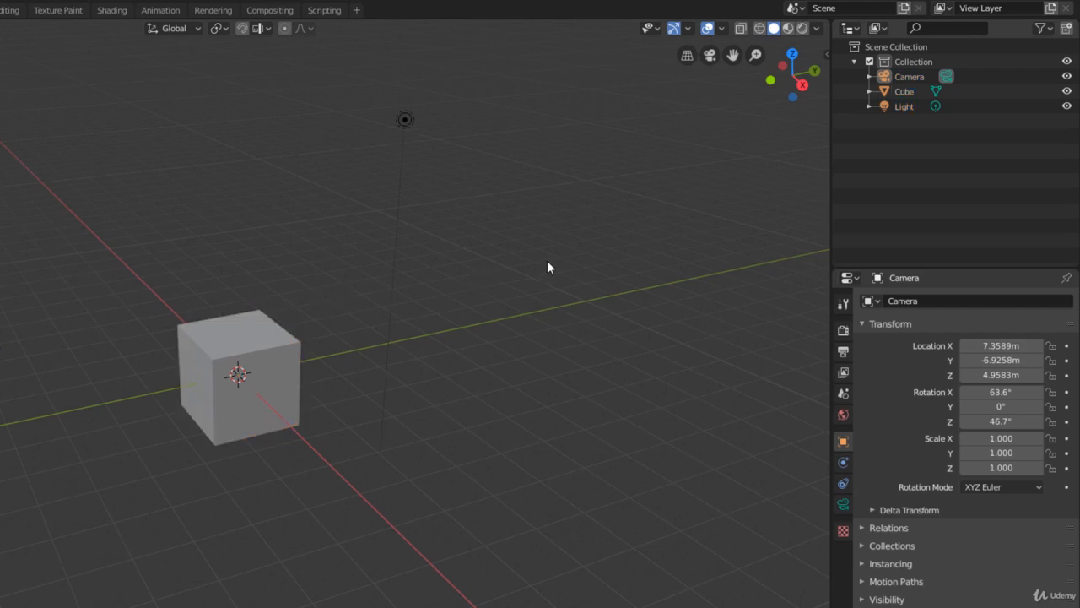
left_click(909, 90)
left_click(904, 108)
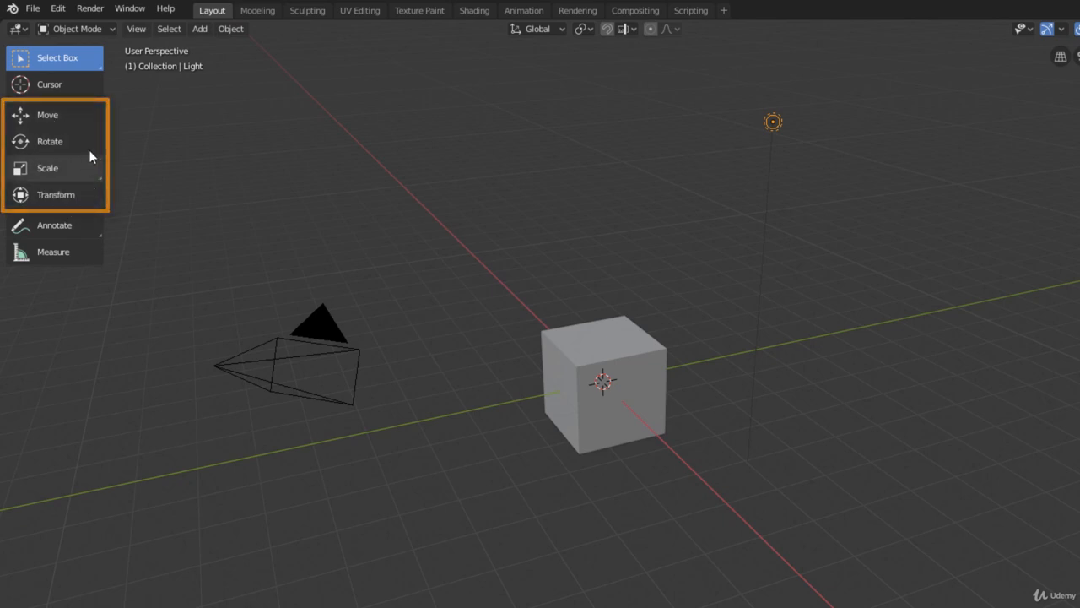
Activate the Move tool and select the cube, camera and light in turn, ending with the cube selected
left_click(68, 116)
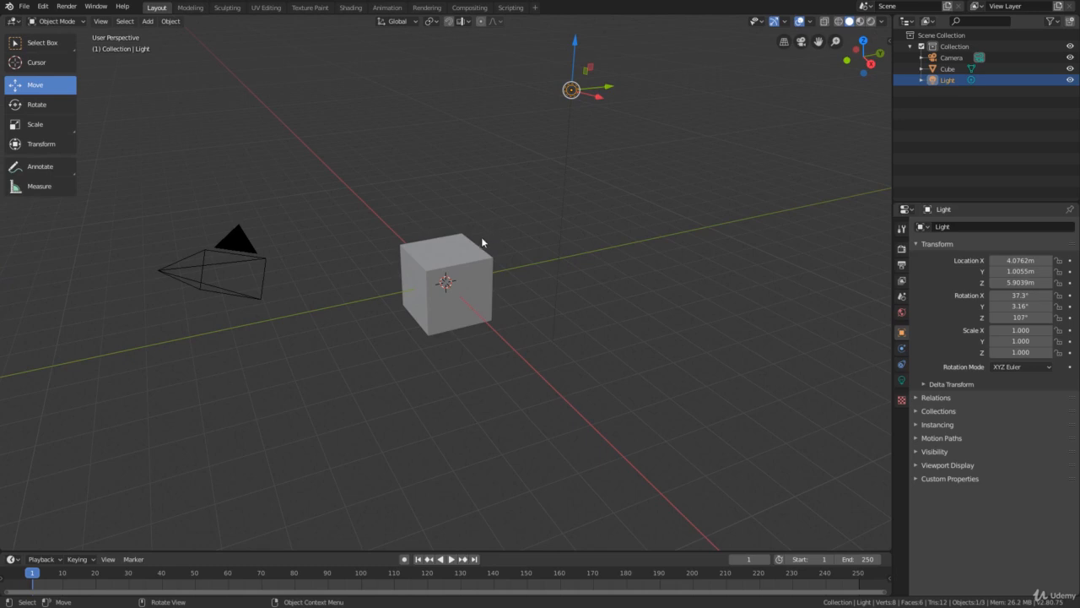
left_click(470, 241)
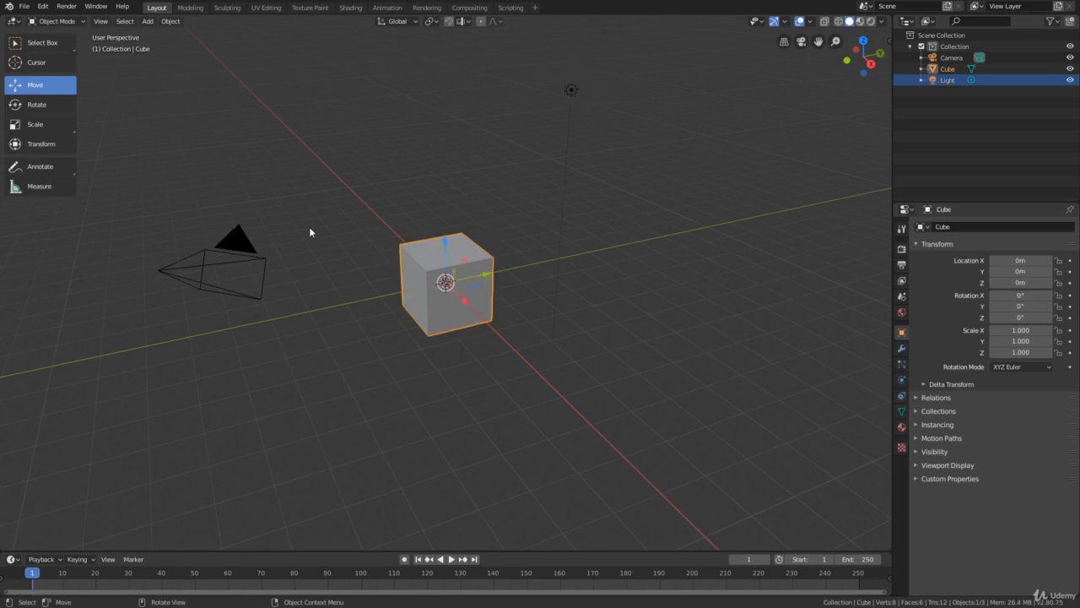
left_click(235, 236)
left_click(570, 91)
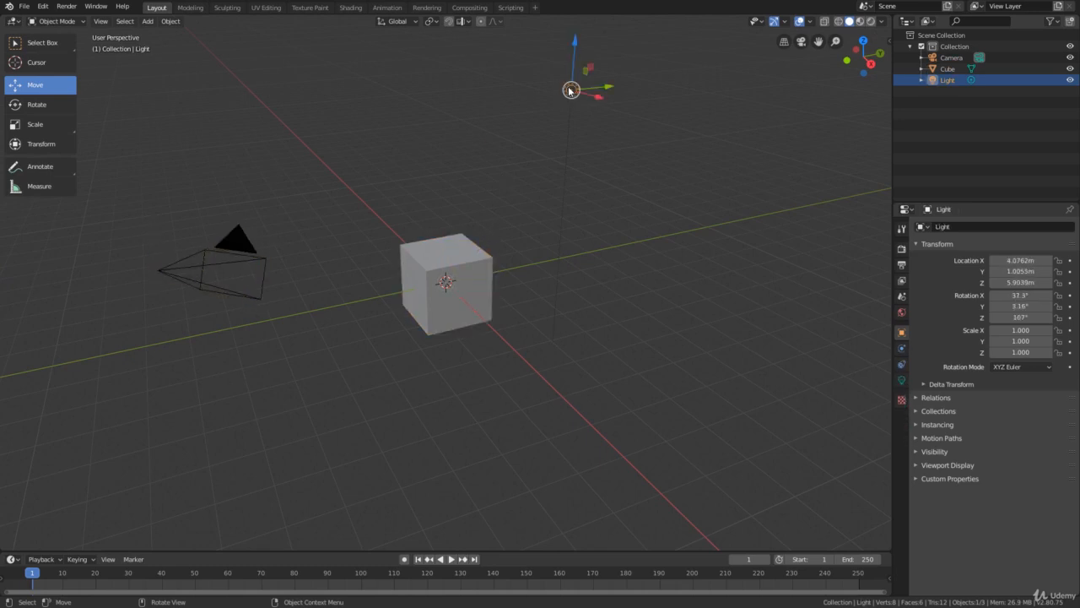
left_click(452, 252)
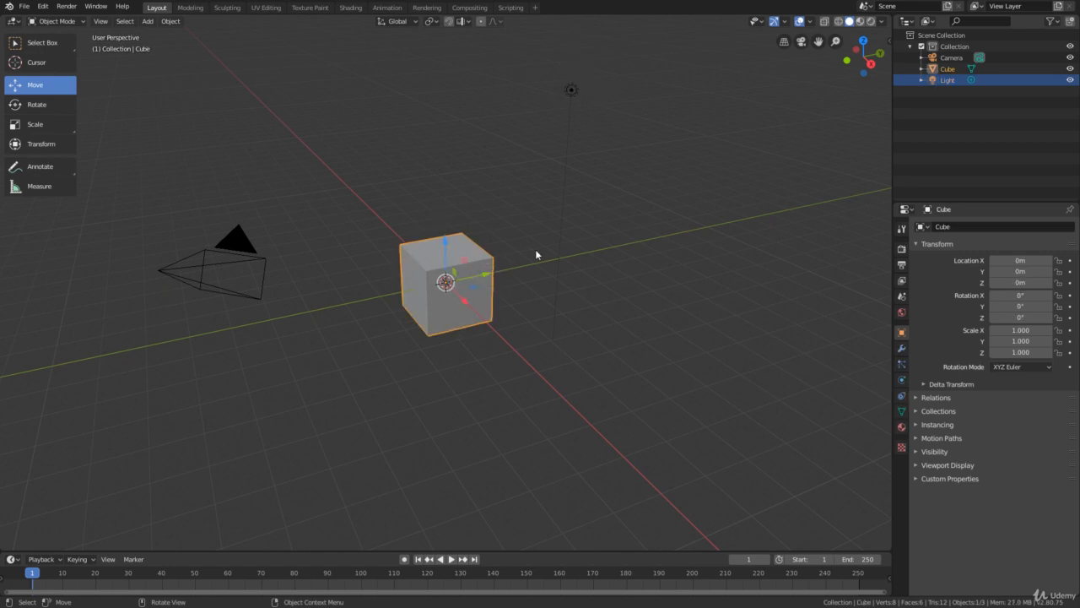
Move the cube along the X axis to about 1.38 m with the Move gizmo
scroll(532, 291, "up", 3)
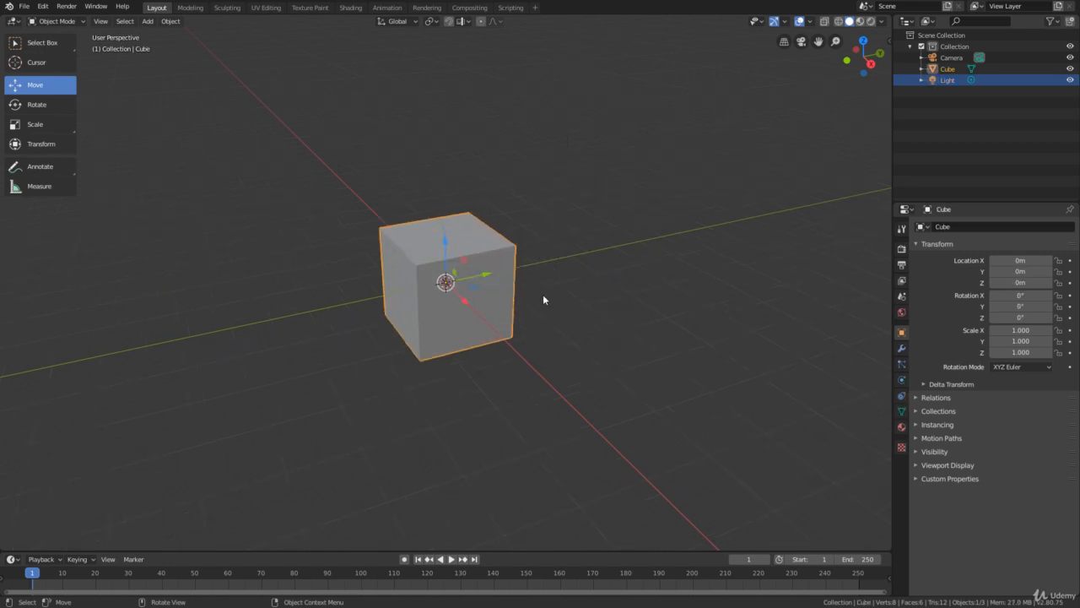
middle_click_drag(526, 300, 449, 297)
scroll(449, 298, "up", 2)
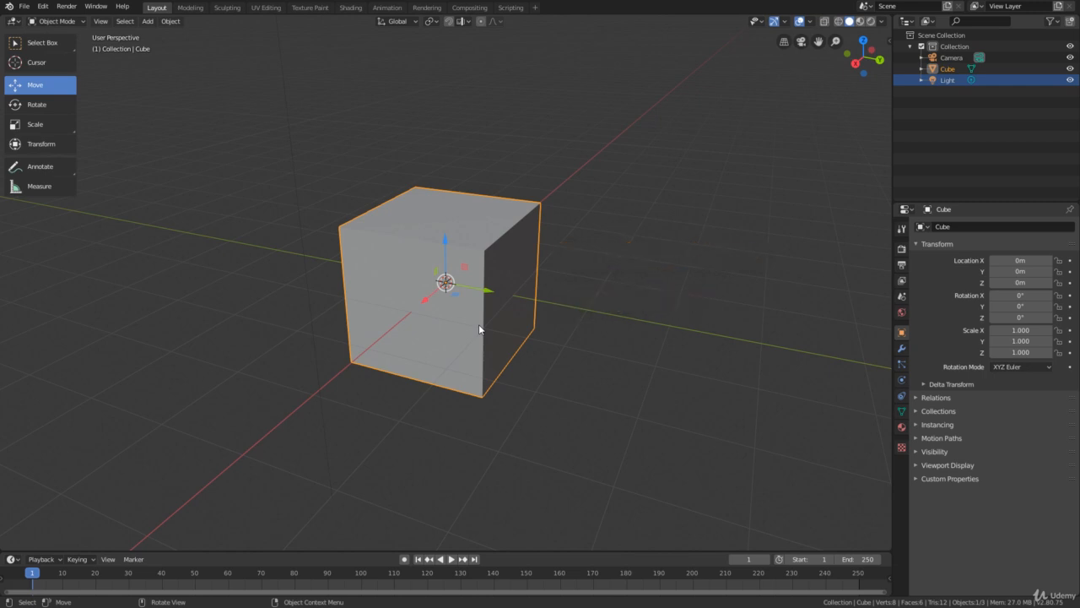
middle_click_drag(475, 330, 454, 332)
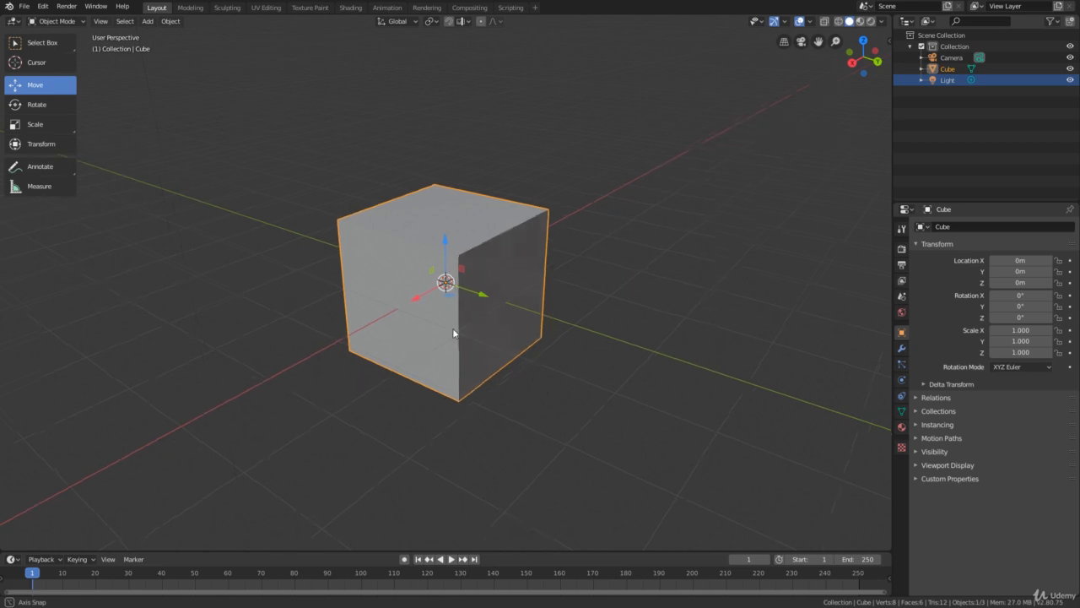
scroll(452, 330, "up", 2)
scroll(442, 282, "down", 1)
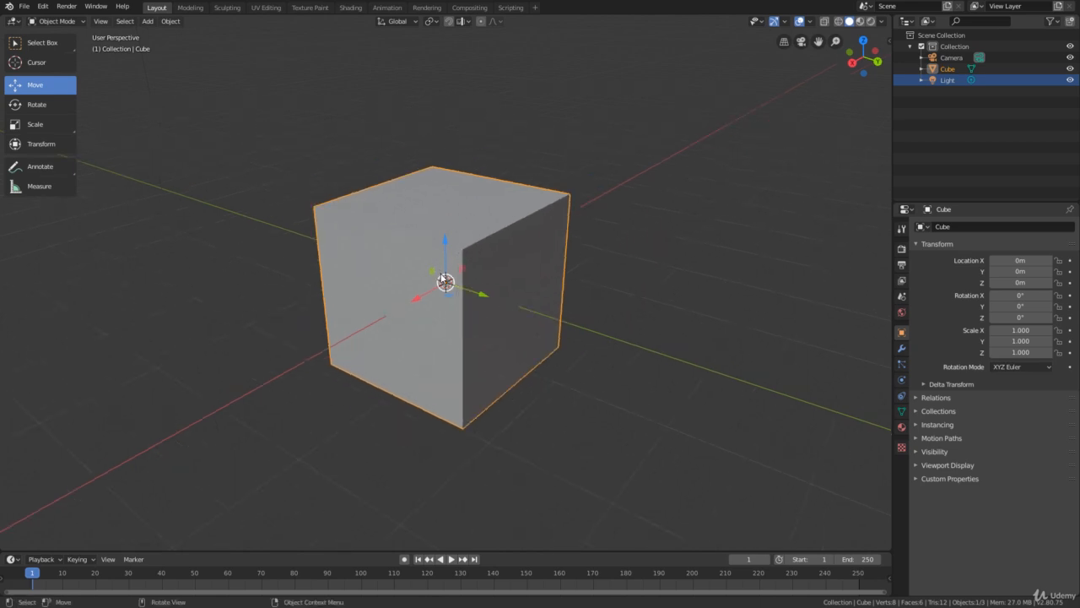
mouse_move(445, 312)
middle_mouse_down()
mouse_move(442, 338)
mouse_move(452, 308)
middle_mouse_up()
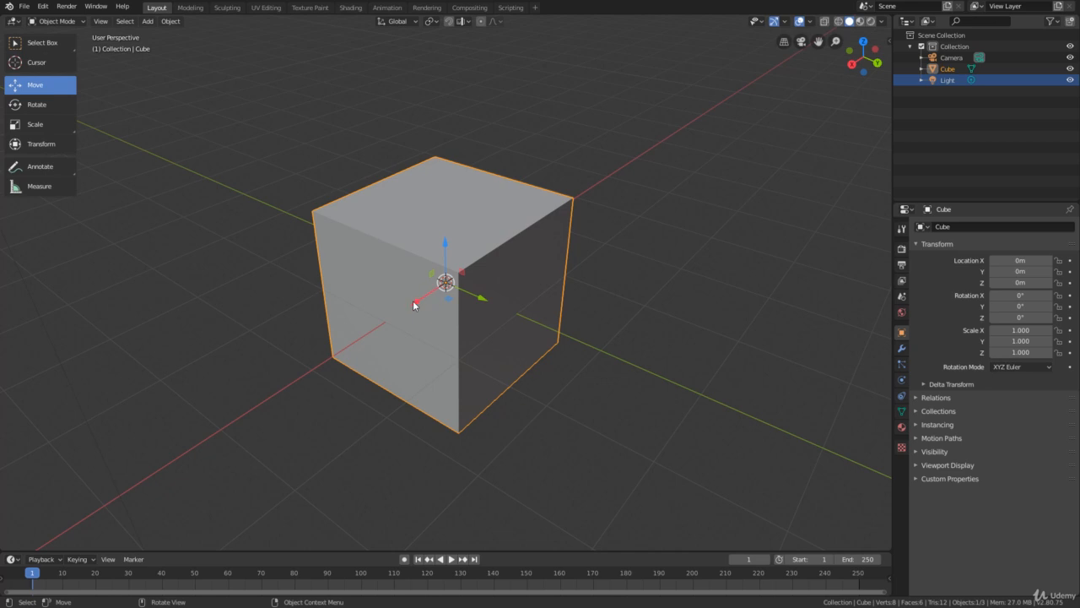
scroll(403, 308, "down", 1)
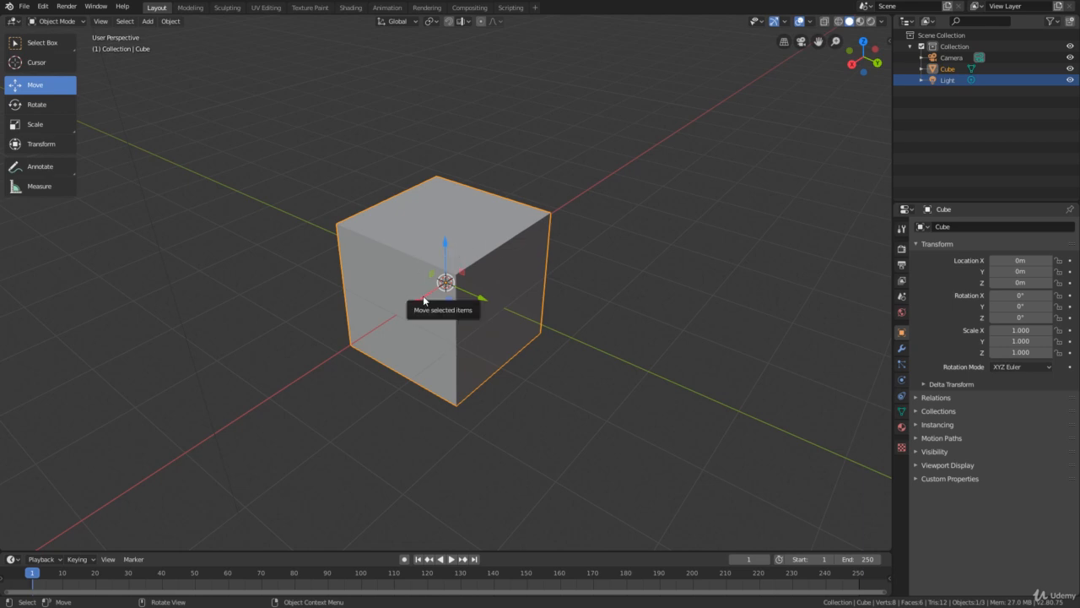
left_click_drag(424, 301, 494, 258)
key("g")
left_click(351, 351)
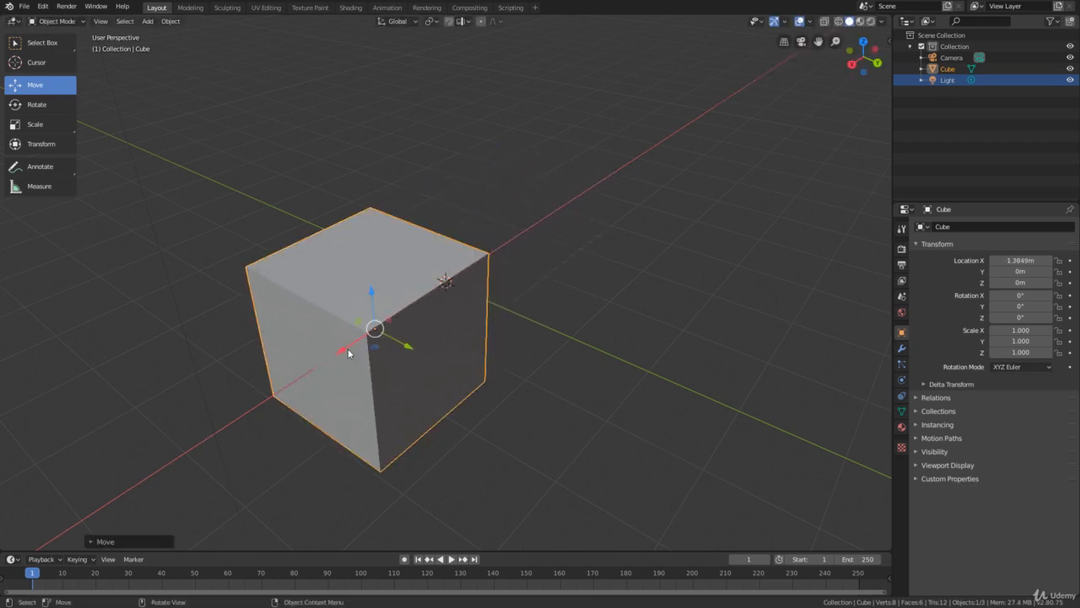
Move the cube back and forth along the X axis, ending at about -2.56 m
key("g")
left_click(497, 266)
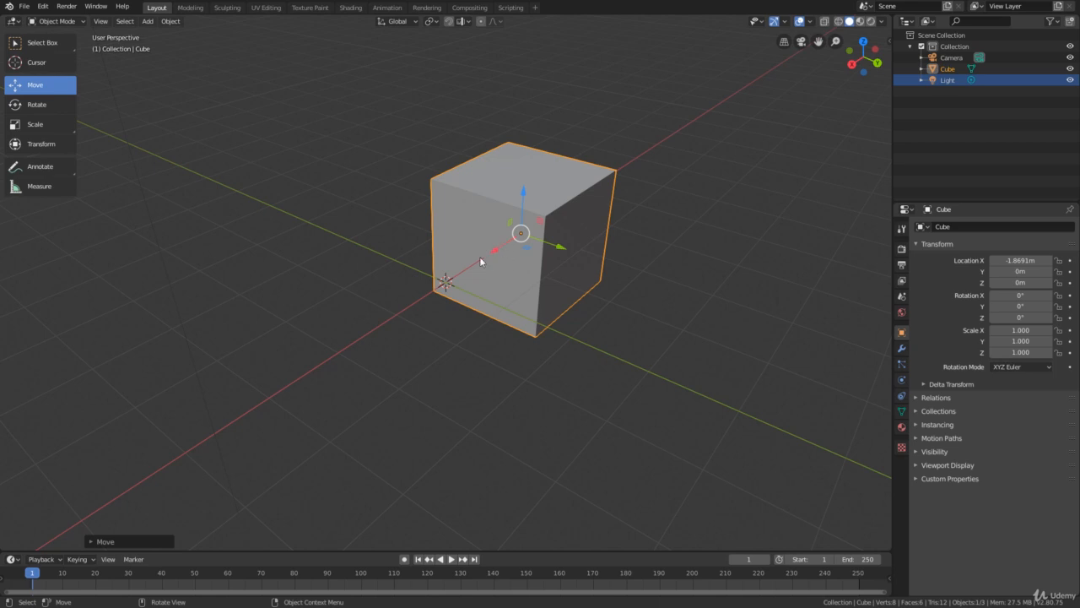
key("g")
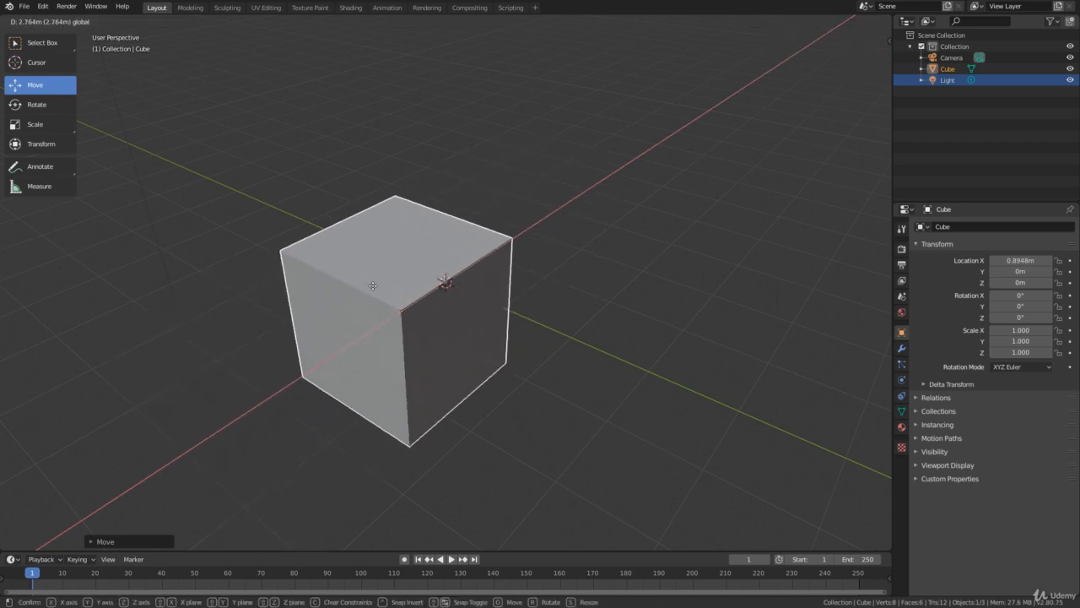
left_click(508, 303)
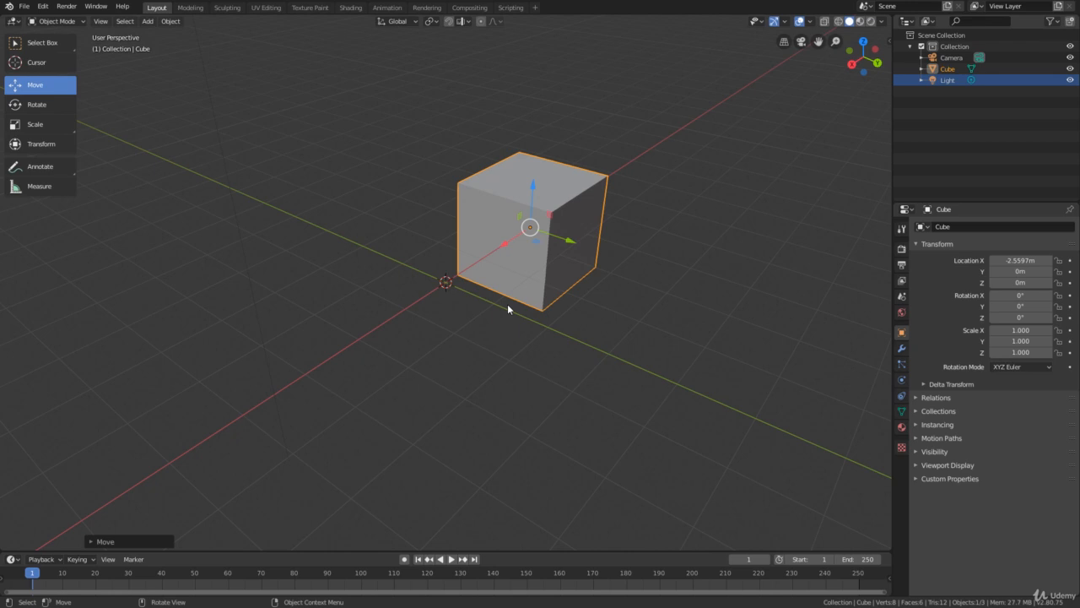
Move the cube along the Y axis to about 2.63 m and raise it along the Z axis to about 1.77 m
mouse_move(507, 304)
middle_mouse_down()
mouse_move(508, 281)
mouse_move(515, 298)
middle_mouse_up()
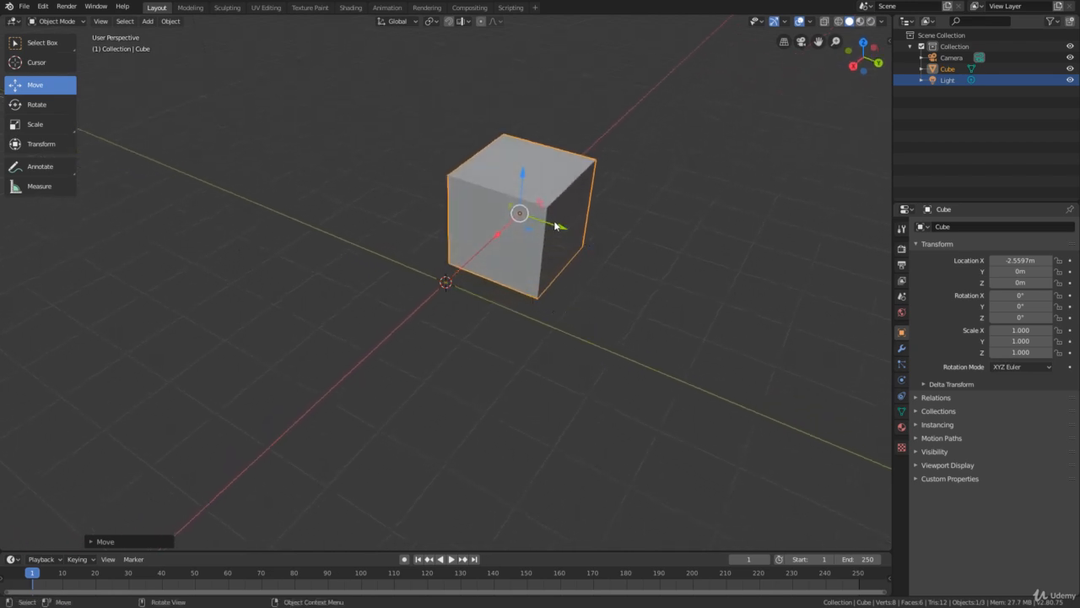
left_click_drag(555, 225, 682, 281)
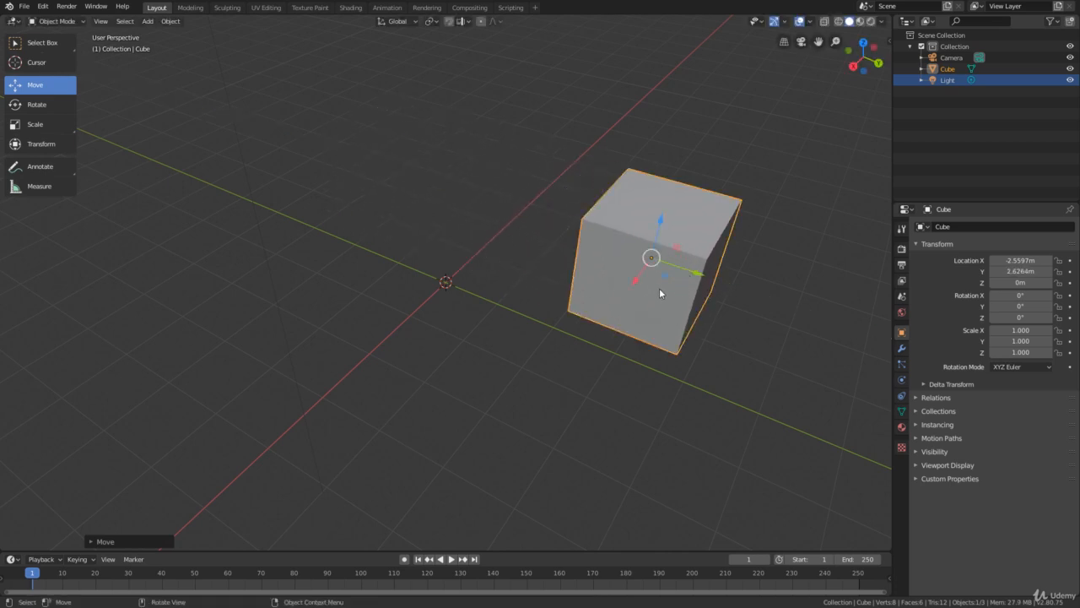
middle_click_drag(660, 289, 476, 210)
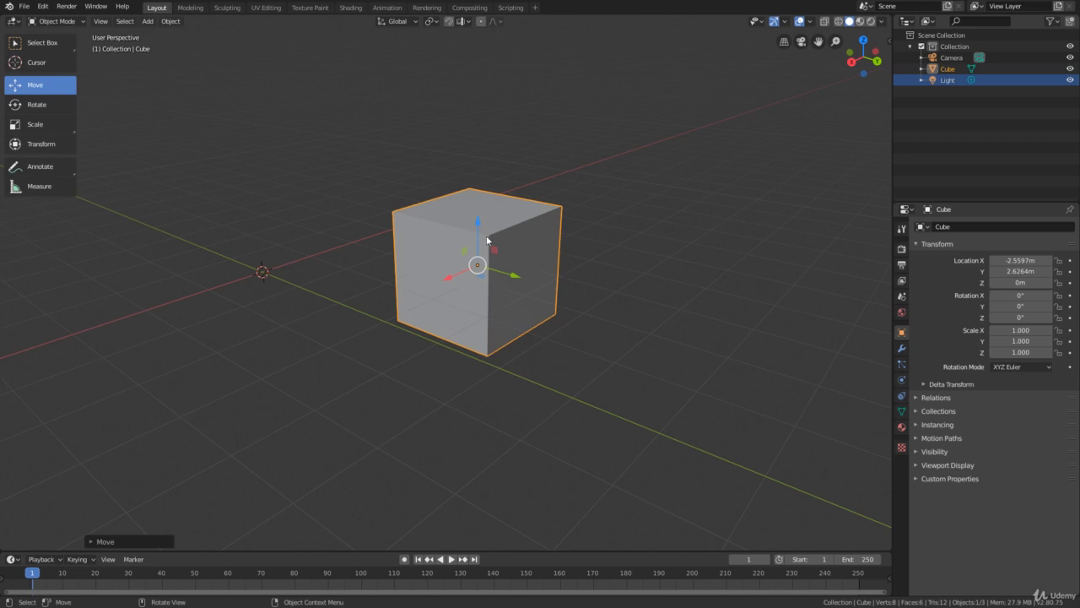
left_click_drag(479, 226, 621, 142)
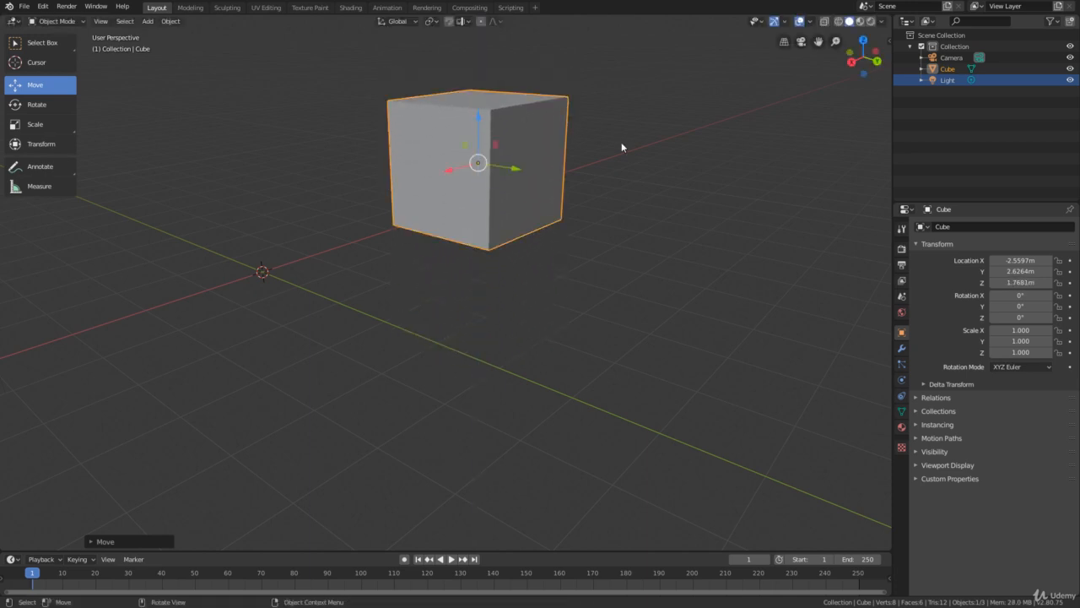
Move the cube within the XY plane to about X -1.65 m, Y 3.85 m, and within the XZ plane to about X 0.44 m
middle_click_drag(621, 141, 579, 232)
scroll(576, 240, "up", 1)
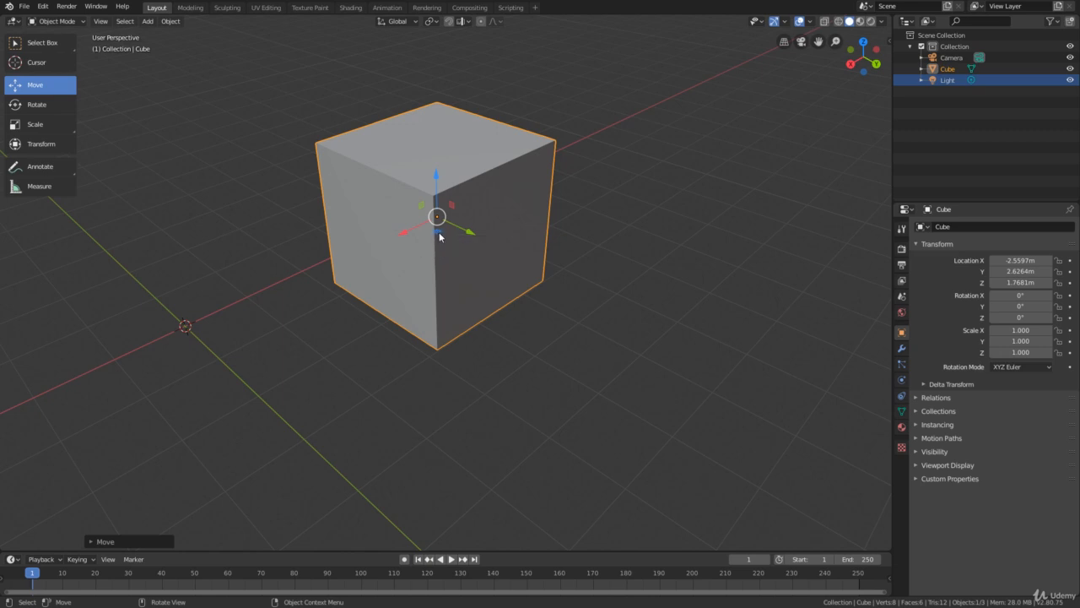
left_click_drag(436, 236, 457, 313)
mouse_move(456, 313)
middle_mouse_down()
mouse_move(489, 342)
mouse_move(511, 302)
mouse_move(475, 329)
mouse_move(488, 321)
mouse_move(460, 325)
middle_mouse_up()
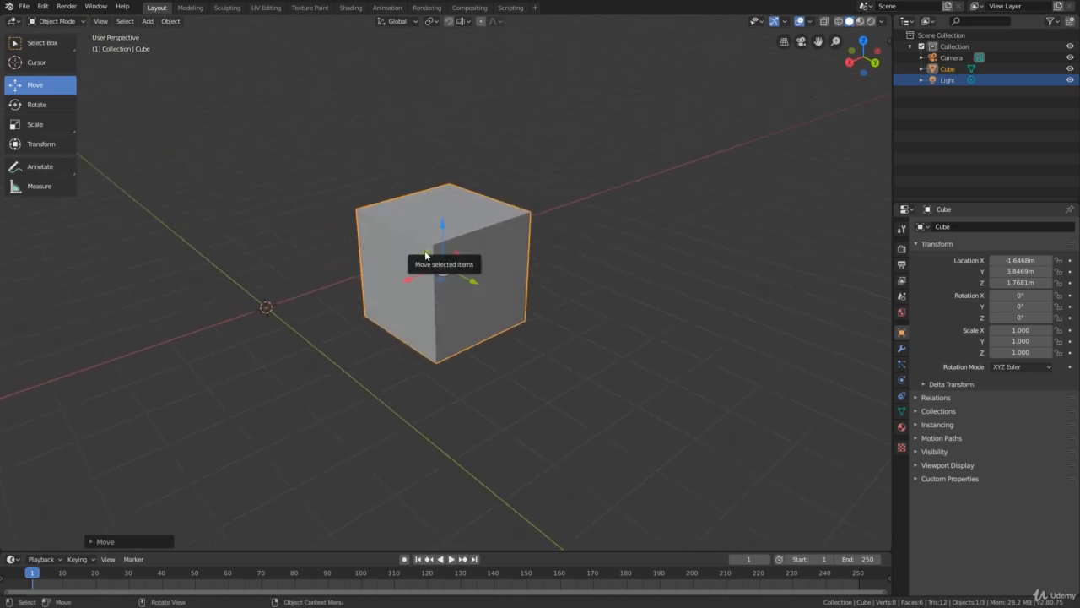
left_click_drag(426, 259, 316, 194)
Move the cube with the X axis locked, to about Y 3.72 m and Z 3.6 m
middle_click_drag(317, 197, 411, 180)
key("g")
key("shift+x")
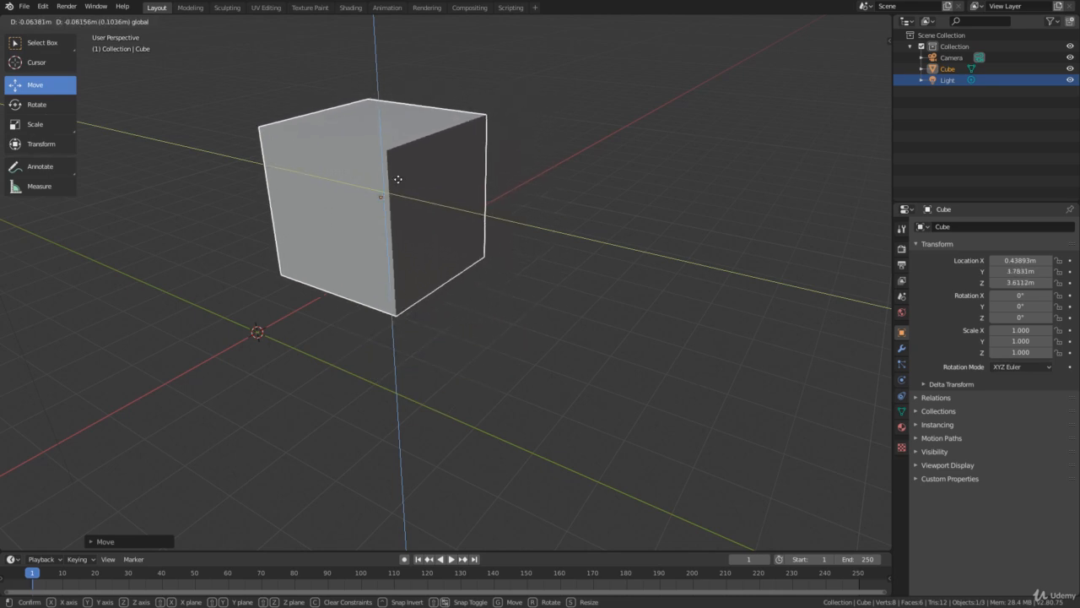
left_click(427, 215)
Move the cube freely without axis constraints several times, ending at about X 0.2 m, Y 4.06 m, Z 3.59 m
middle_click_drag(508, 269, 510, 259)
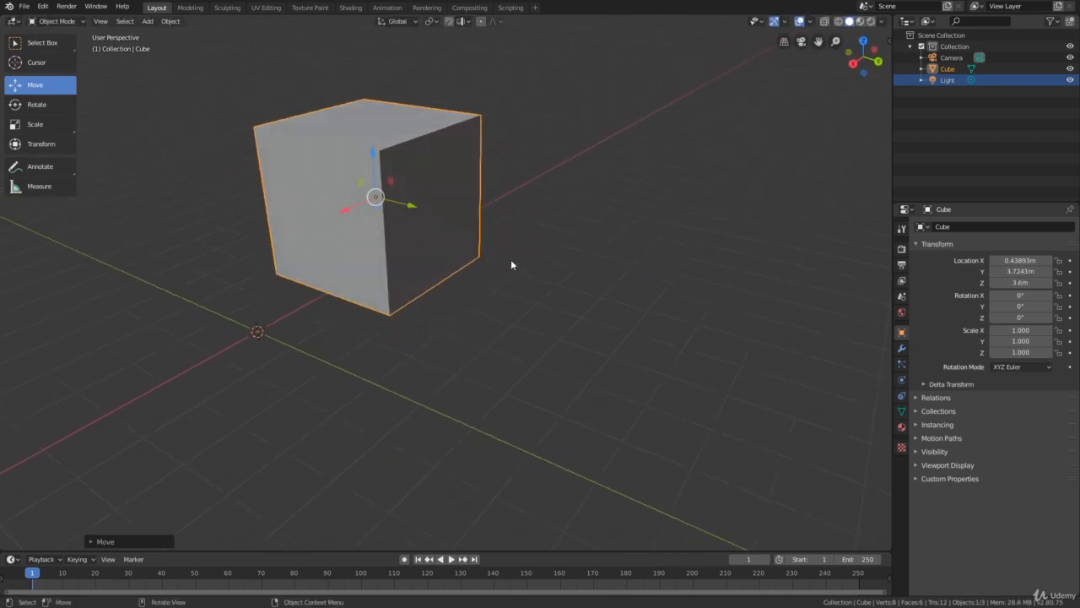
middle_click_drag(427, 248, 429, 266)
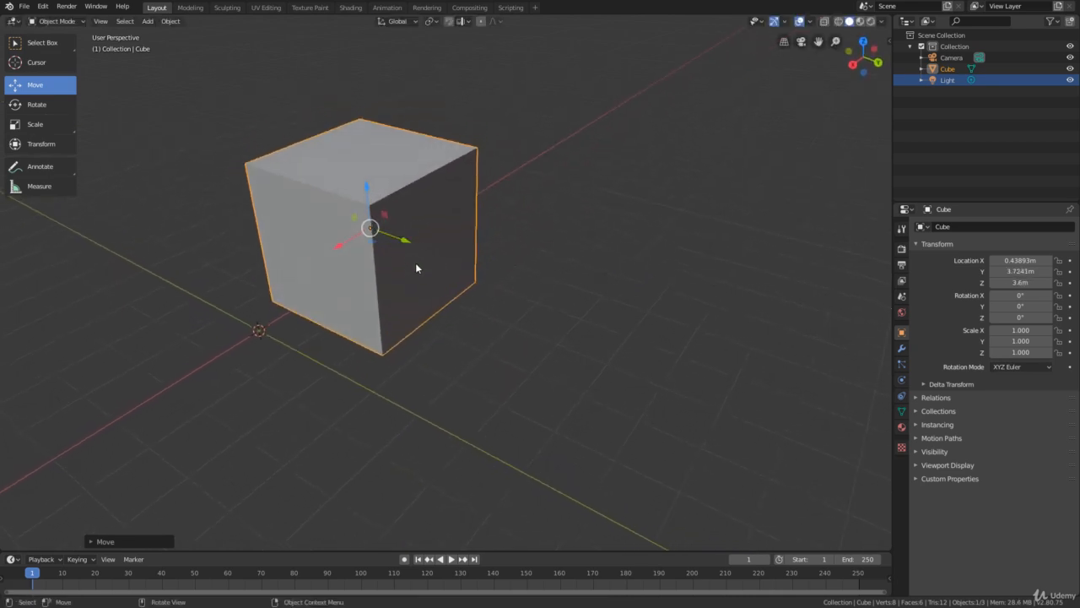
scroll(508, 243, "down", 2)
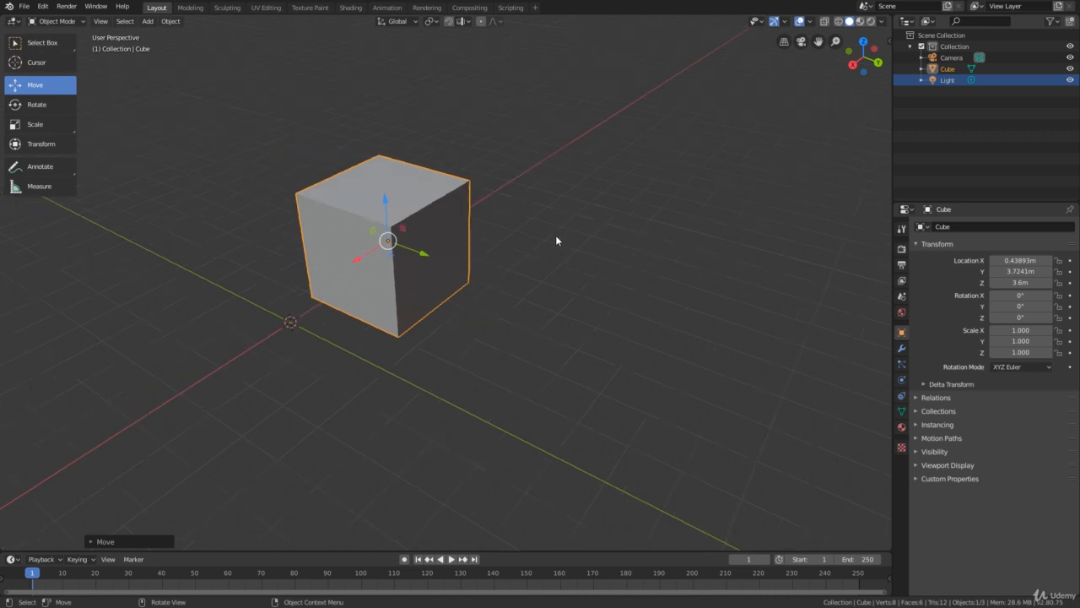
key("g")
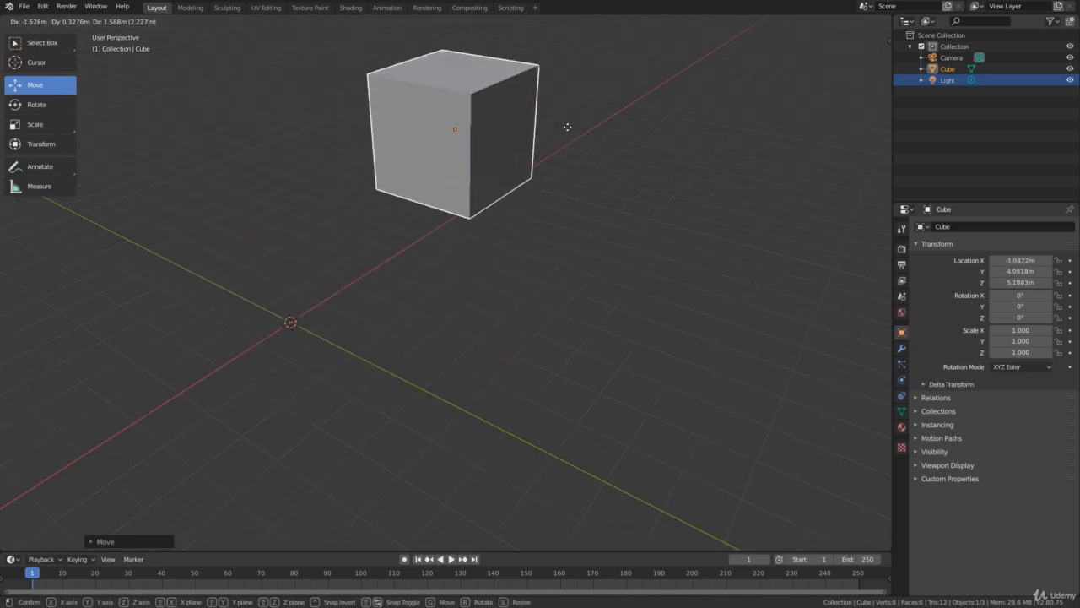
left_click(557, 232)
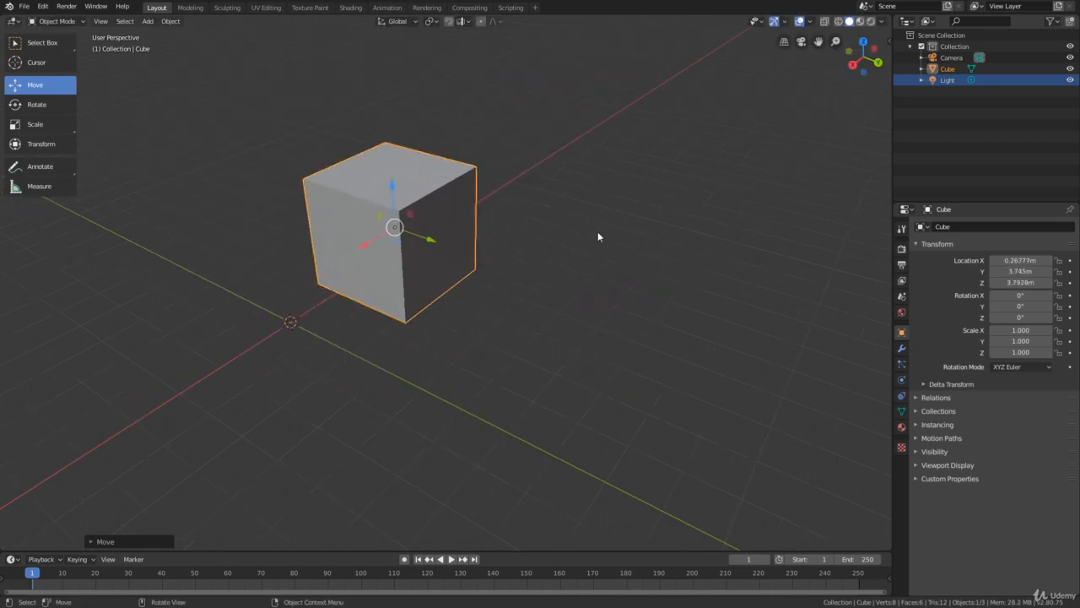
key("g")
left_click(537, 160)
key("g")
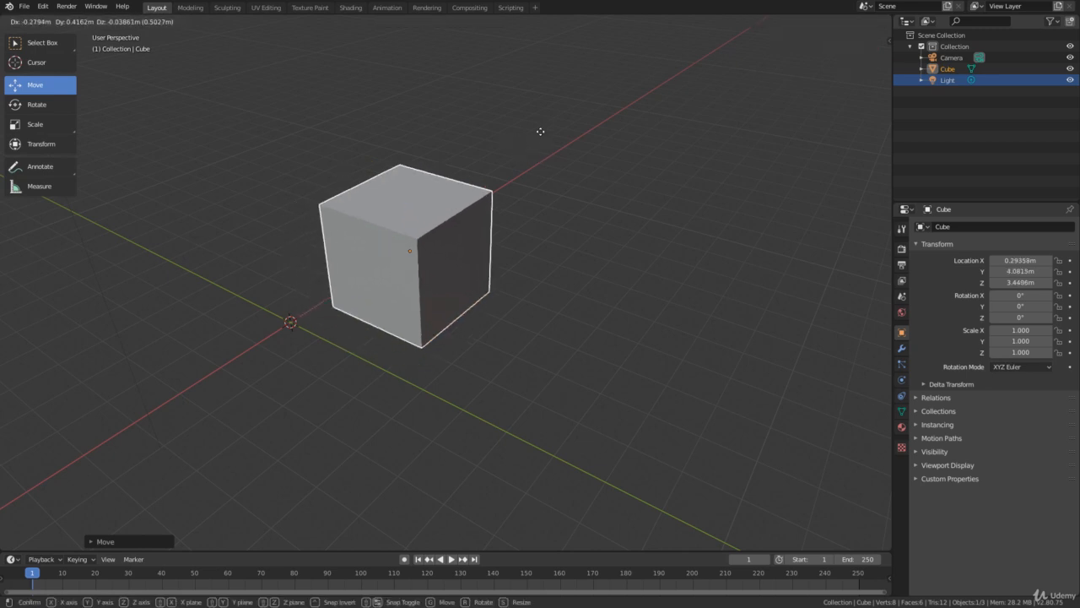
left_click(531, 128)
key("g")
left_click(208, 230)
key("g")
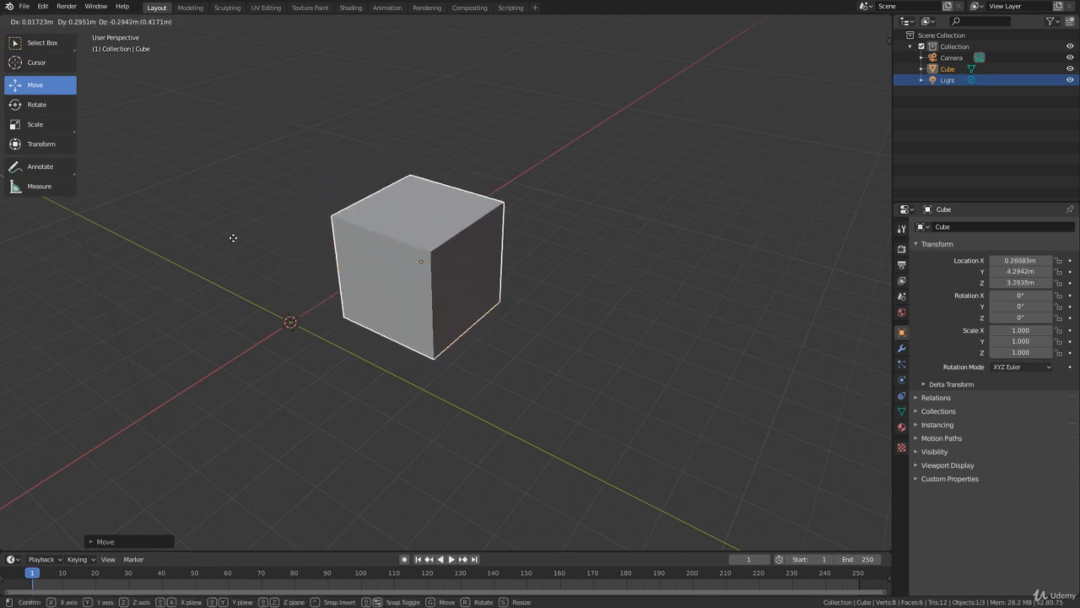
left_click(230, 246)
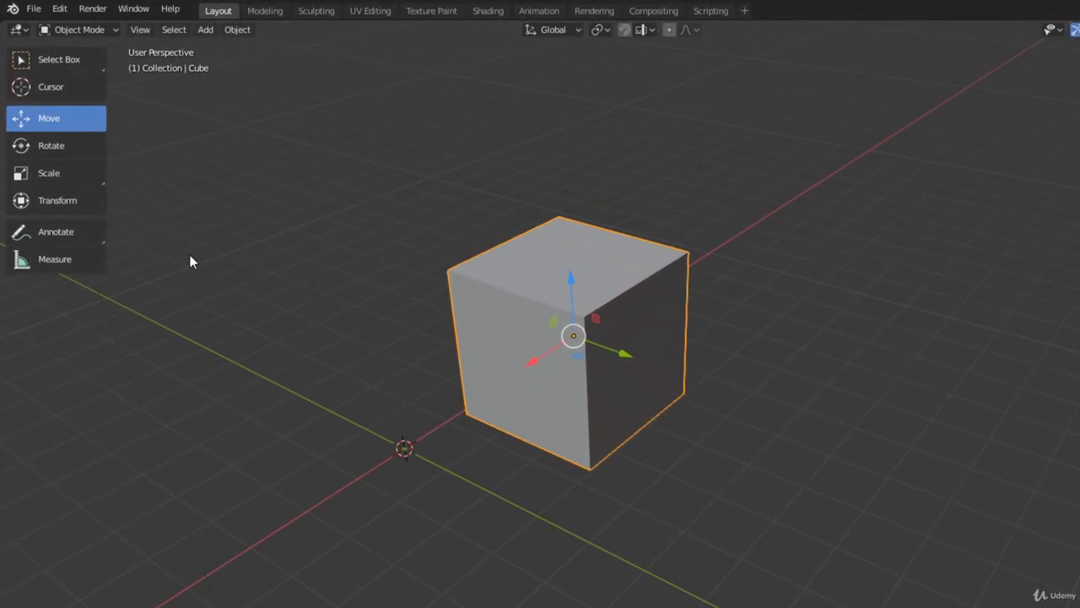
Activate the Rotate tool for the selected cube and inspect its rotation gizmo
left_click(67, 149)
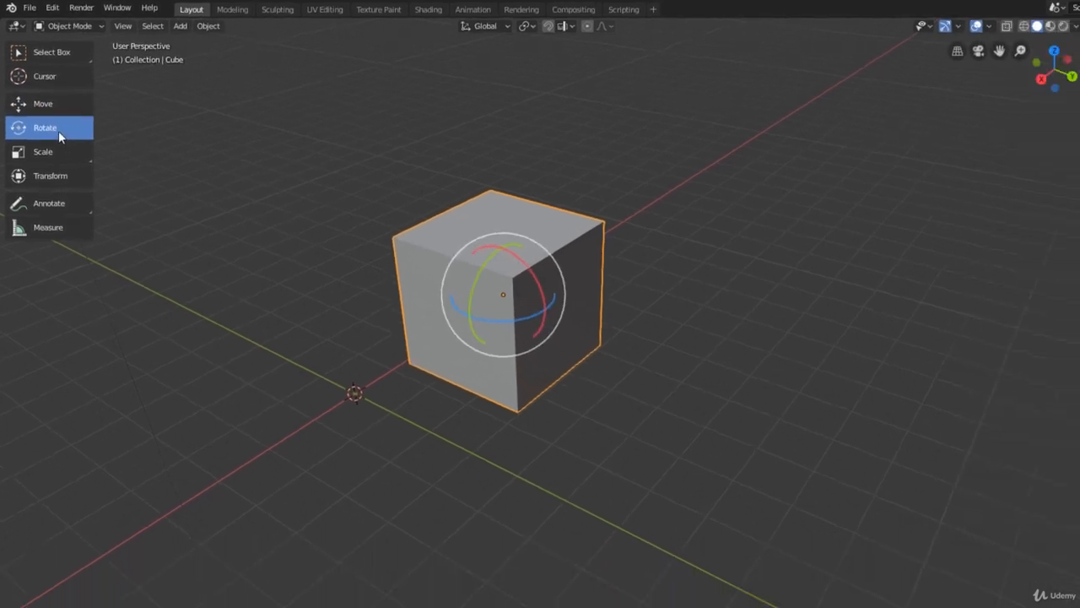
middle_click_drag(259, 255, 252, 250)
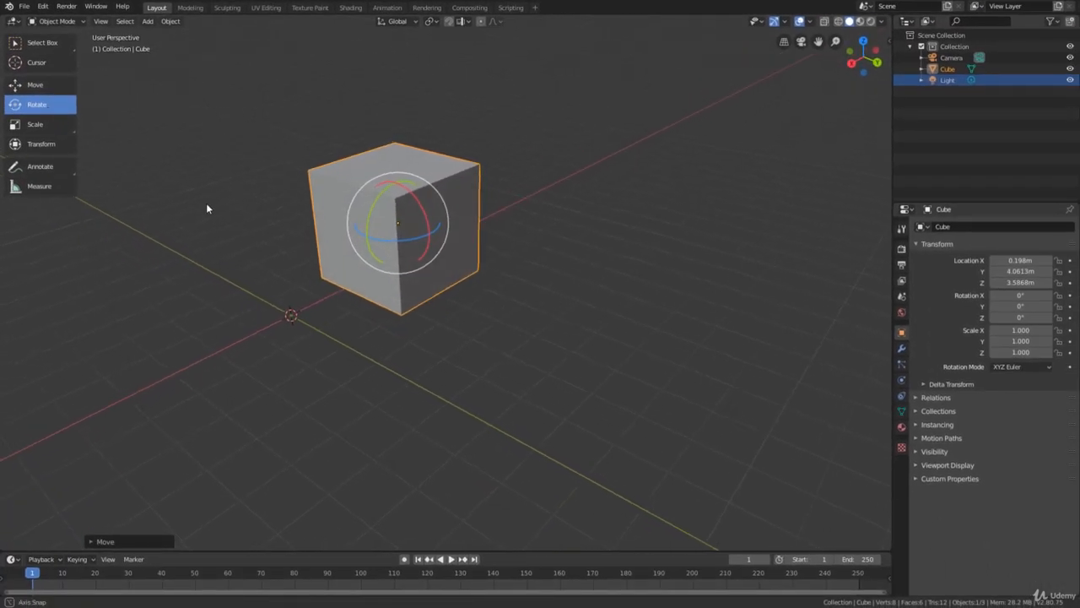
middle_click_drag(207, 207, 250, 252)
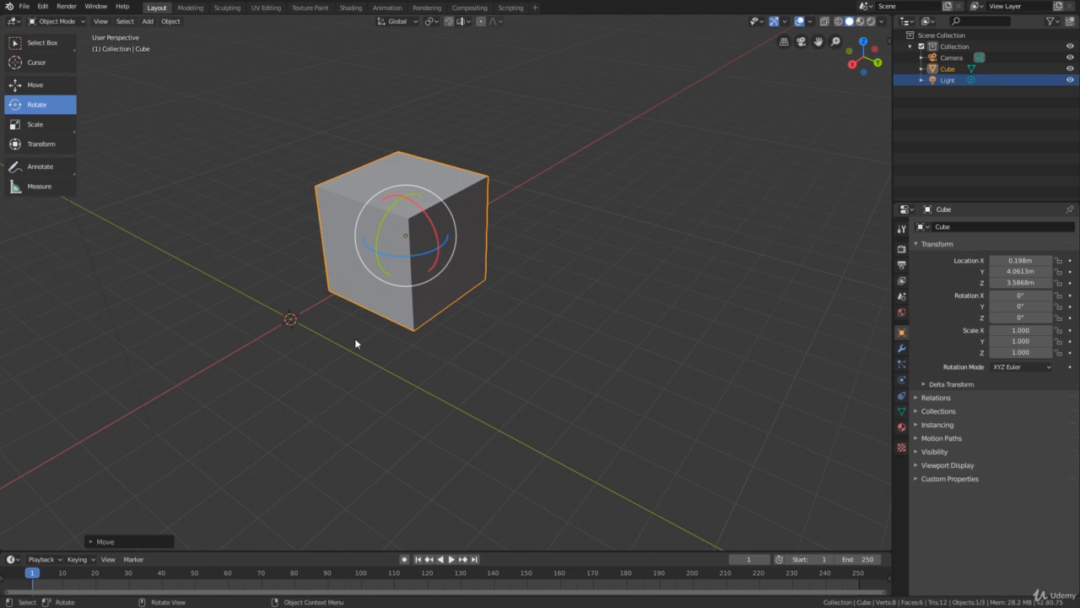
mouse_move(372, 348)
middle_mouse_down()
mouse_move(390, 358)
mouse_move(385, 392)
mouse_move(367, 406)
mouse_move(265, 408)
mouse_move(227, 394)
mouse_move(324, 367)
mouse_move(359, 343)
middle_mouse_up()
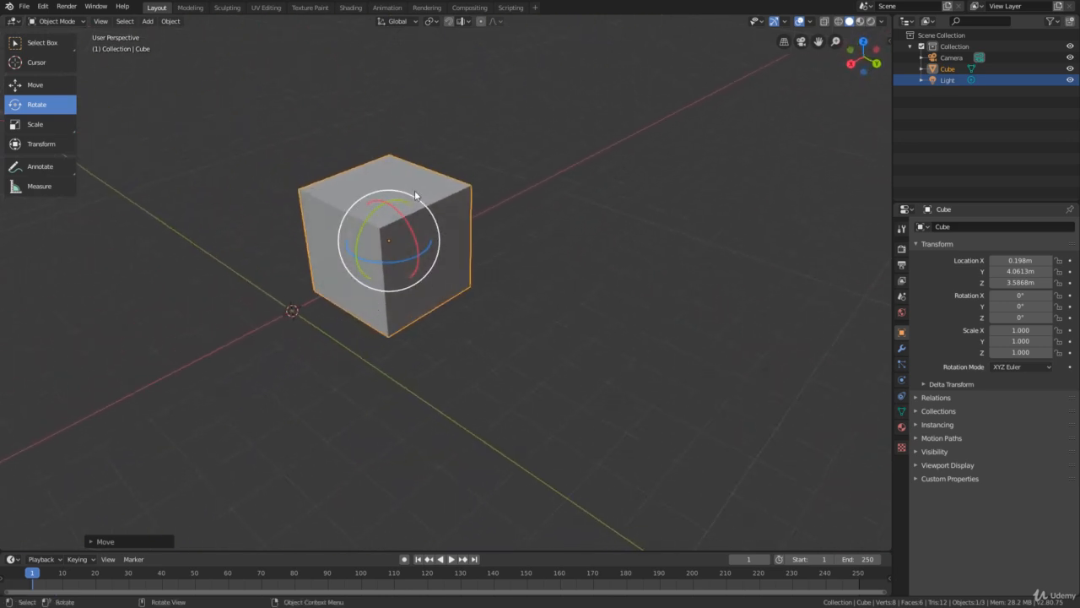
scroll(404, 335, "up", 3)
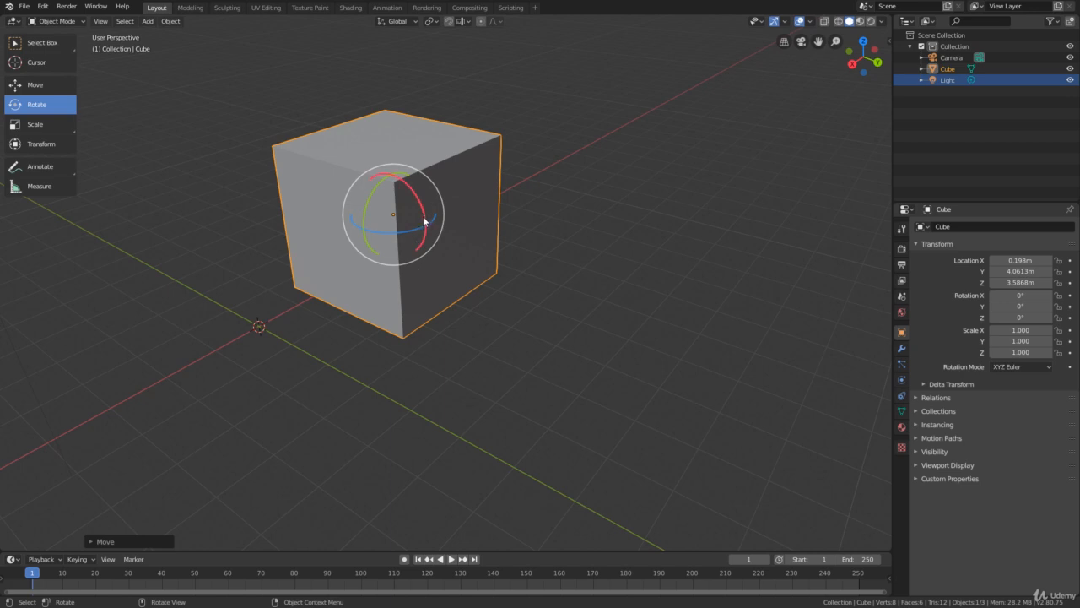
left_click_drag(423, 216, 452, 218)
middle_click_drag(464, 241, 452, 216)
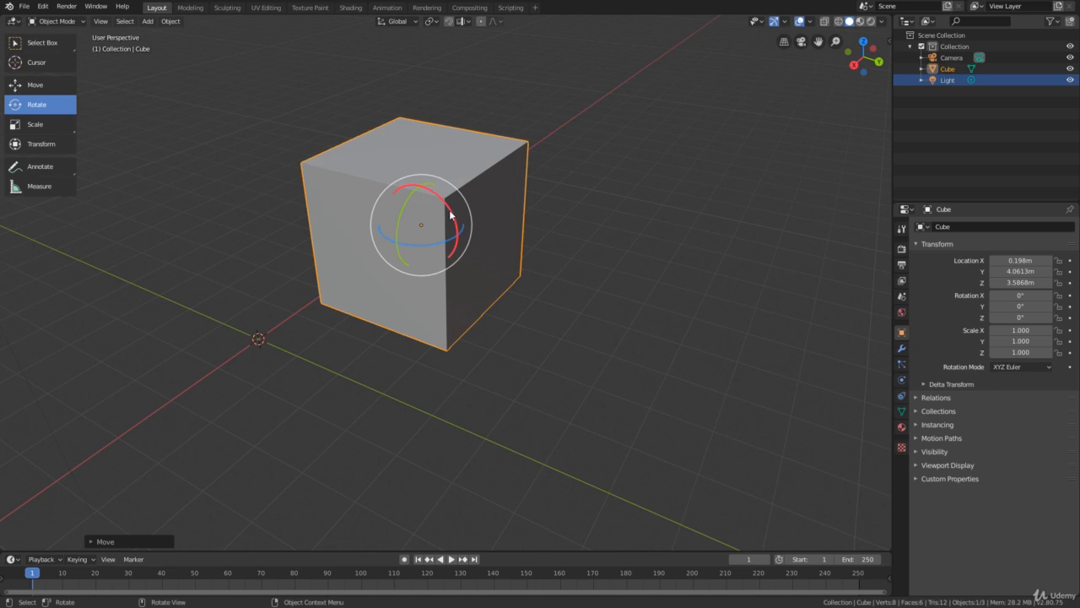
Rotate the cube with the gizmo rings to about -38.5° on X, 27.1° on Y and 14.3° on Z
left_click_drag(450, 215, 443, 257)
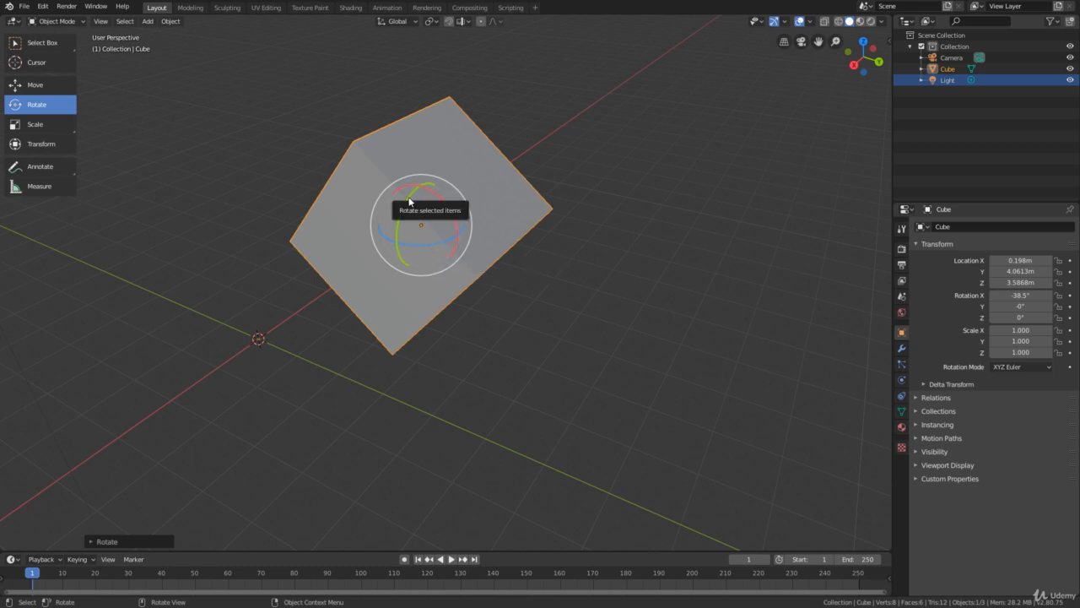
mouse_move(409, 201)
left_mouse_down()
mouse_move(398, 222)
mouse_move(393, 189)
mouse_move(410, 164)
mouse_move(410, 221)
left_mouse_up()
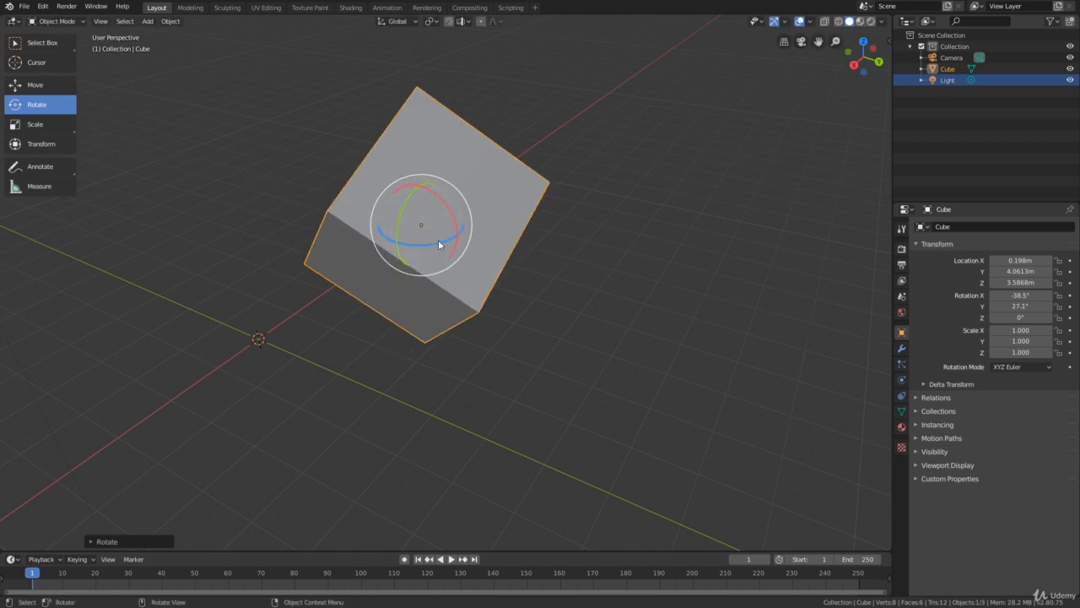
mouse_move(433, 244)
left_mouse_down()
mouse_move(384, 240)
mouse_move(443, 243)
left_mouse_up()
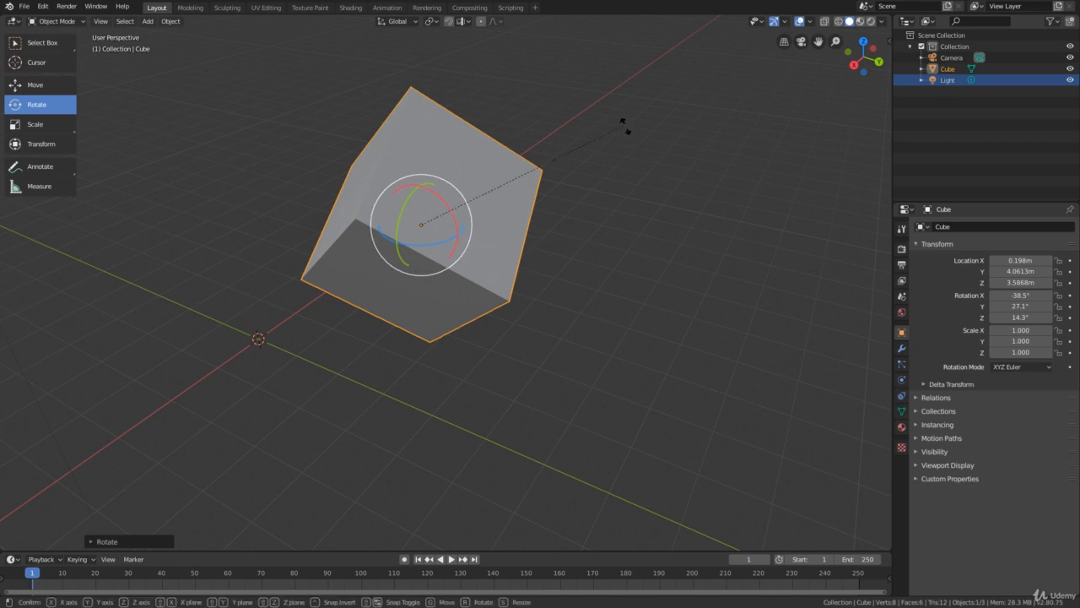
Rotate the cube freely in the view plane, and trackball-rotate it to about X -51°, Y 31.6°, Z 372°
key("r")
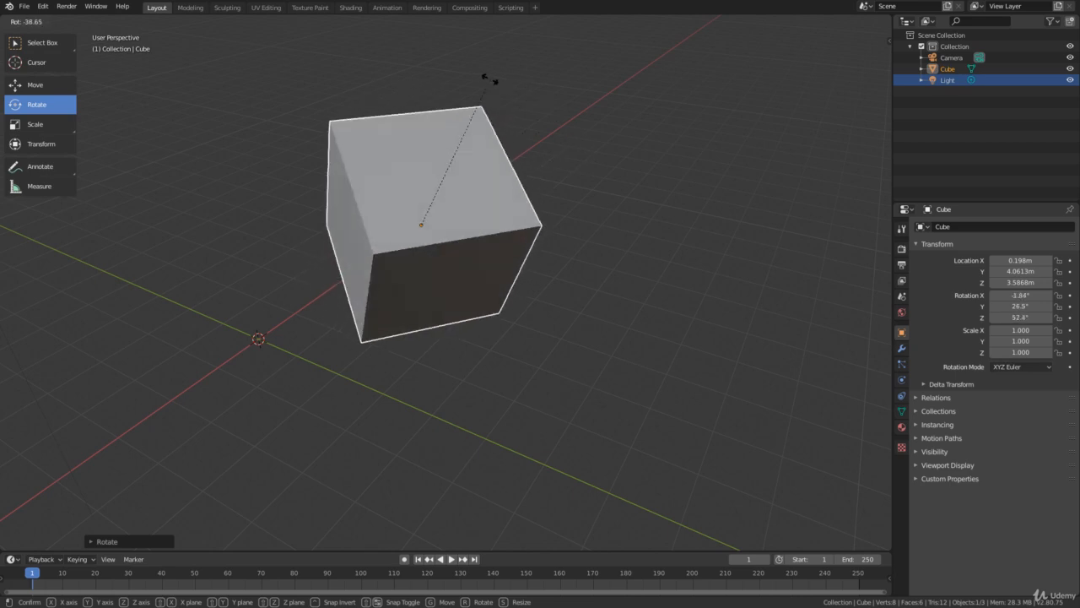
left_click(574, 170)
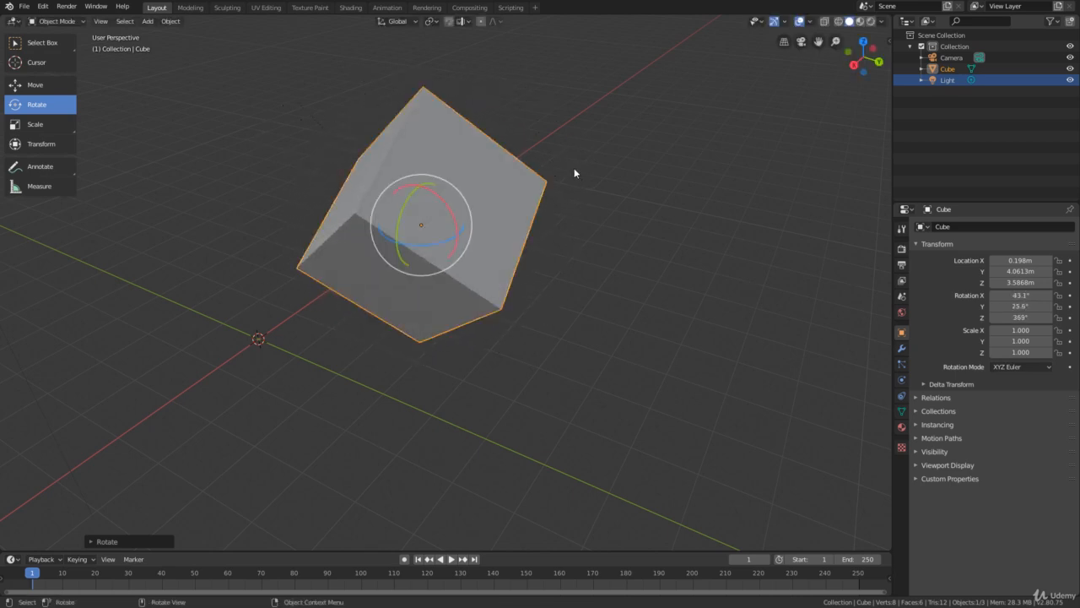
scroll(574, 173, "down", 2)
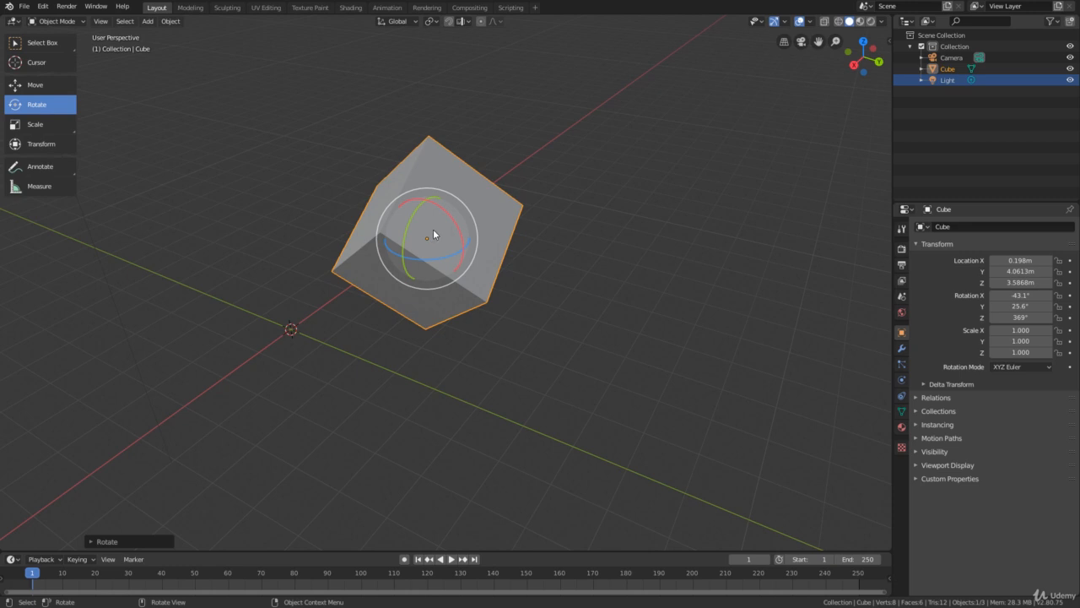
left_click_drag(433, 228, 448, 253)
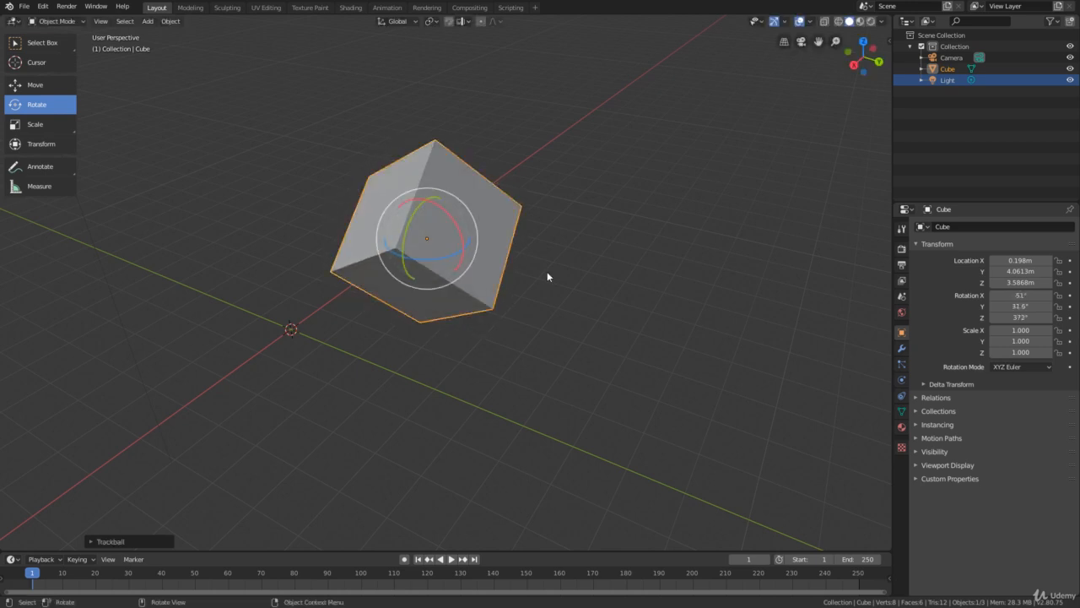
Undo all the trackball, view-plane and single-axis rotations of the cube
key("ctrl+z")
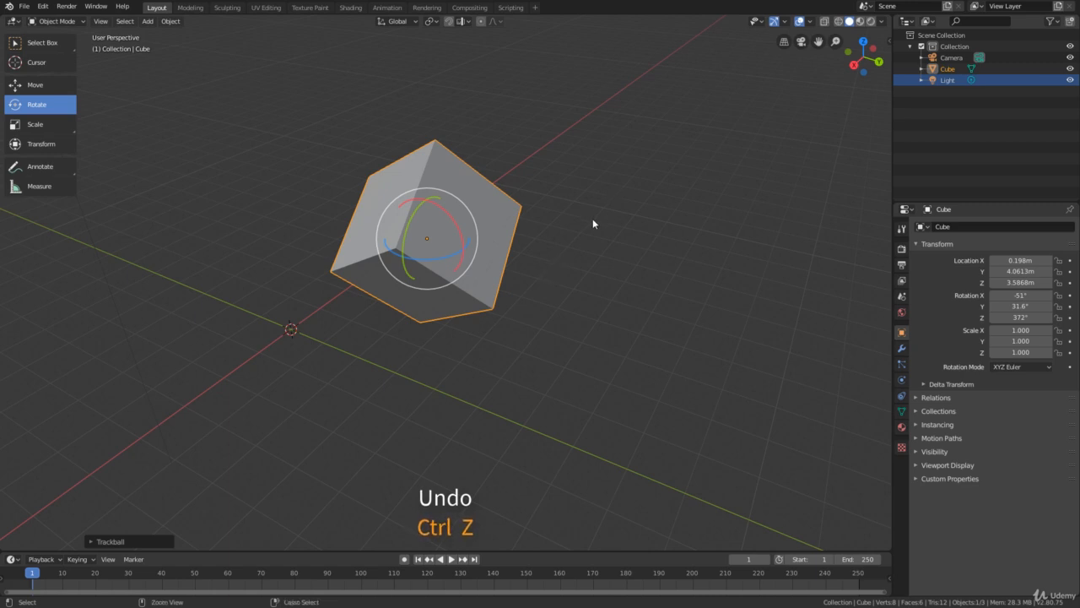
key("ctrl+z")
key("ctrl+z")
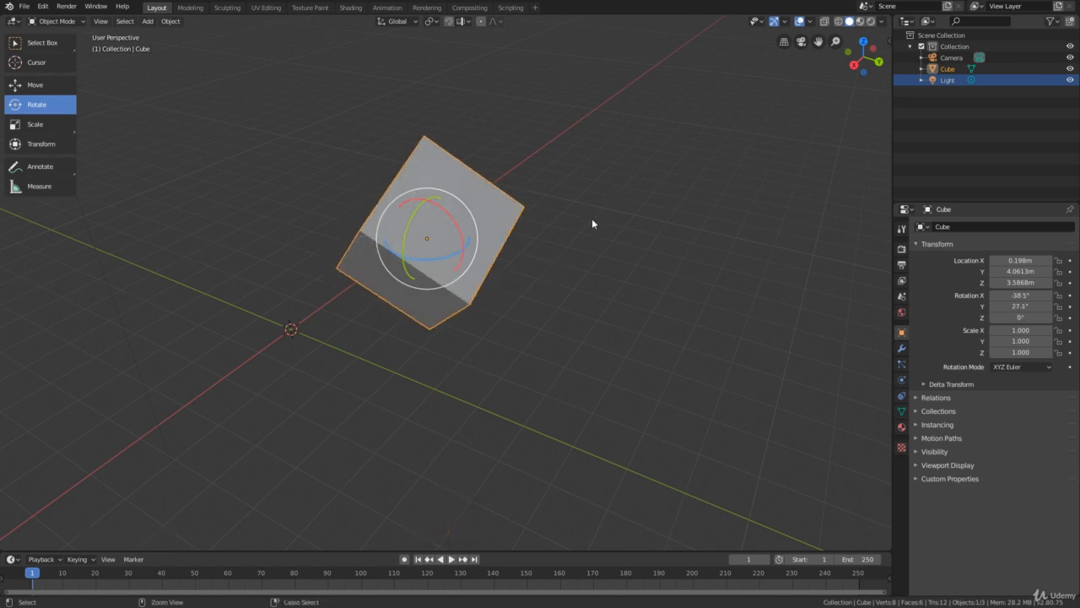
key("ctrl+z")
key("ctrl+z")
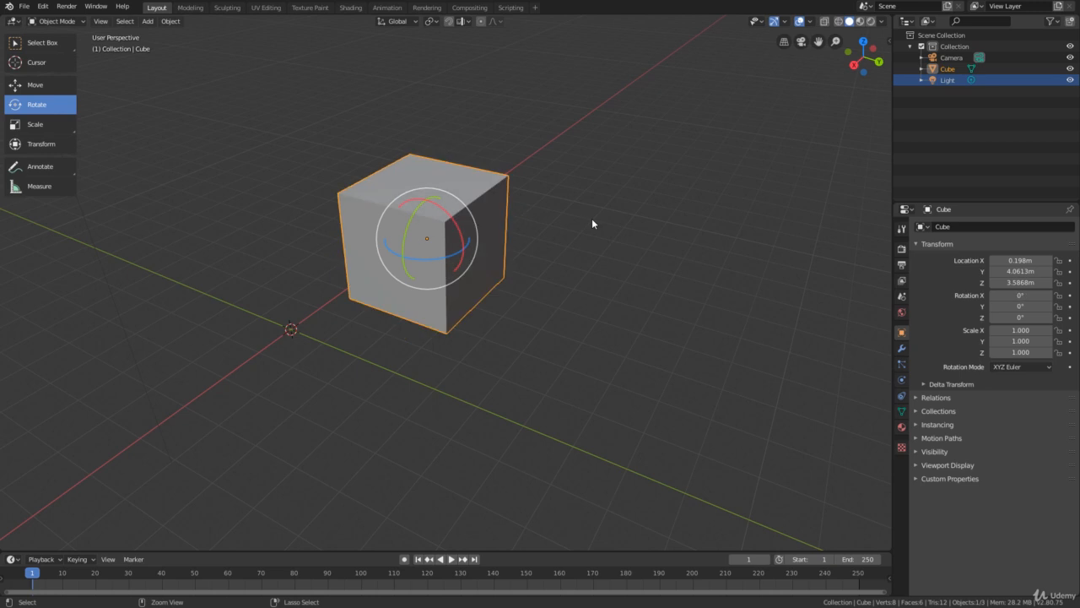
middle_click_drag(592, 223, 528, 276)
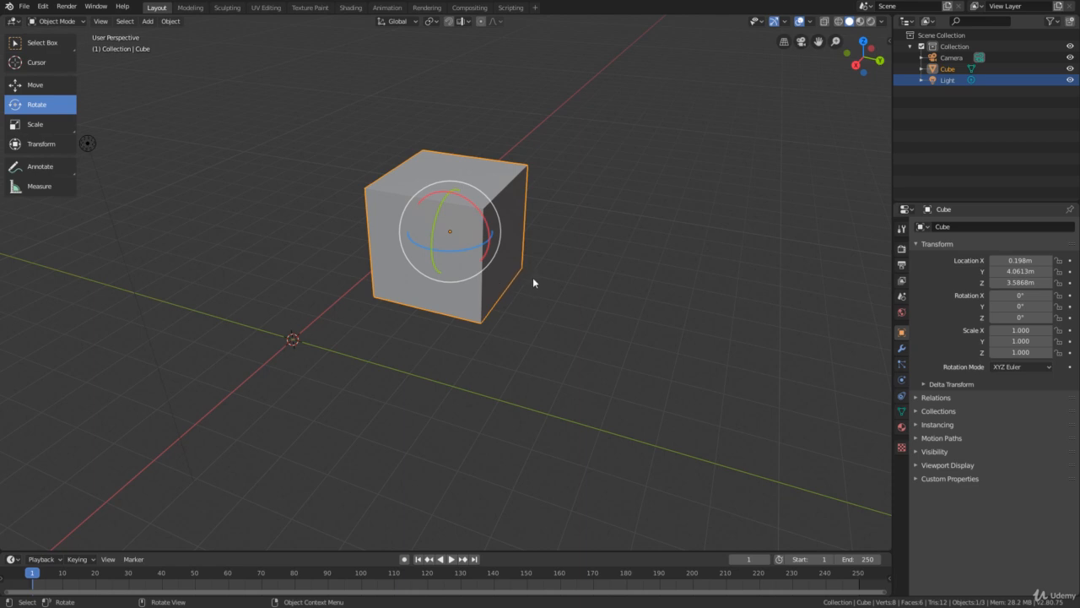
Activate the Scale tool and stretch the cube with its axis and plane handles to about X 1.82, Y 1.25, Z 2.11
middle_click_drag(532, 279, 553, 270)
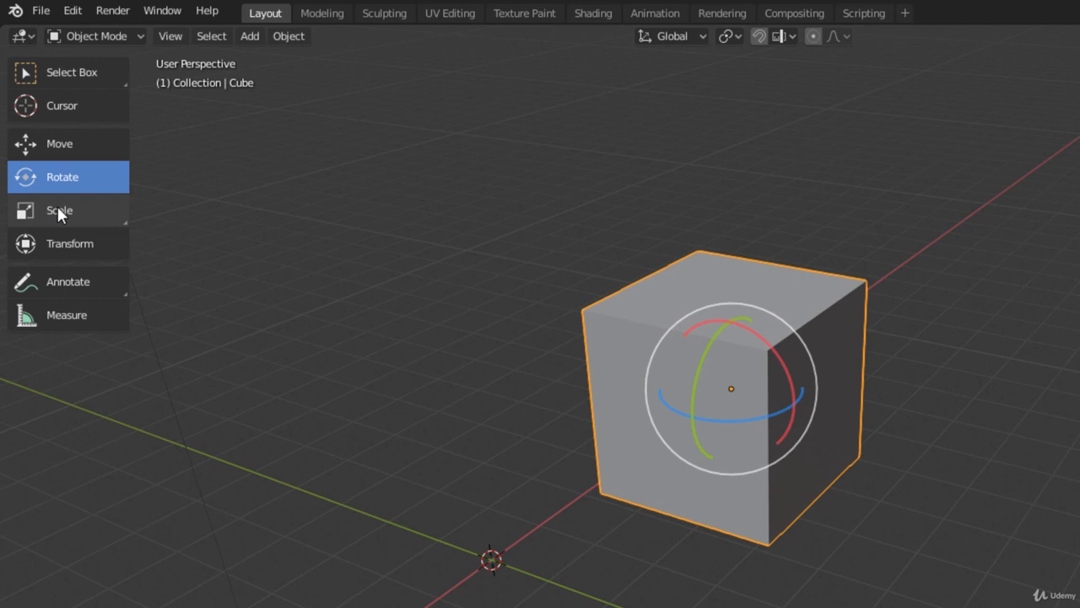
left_click(59, 211)
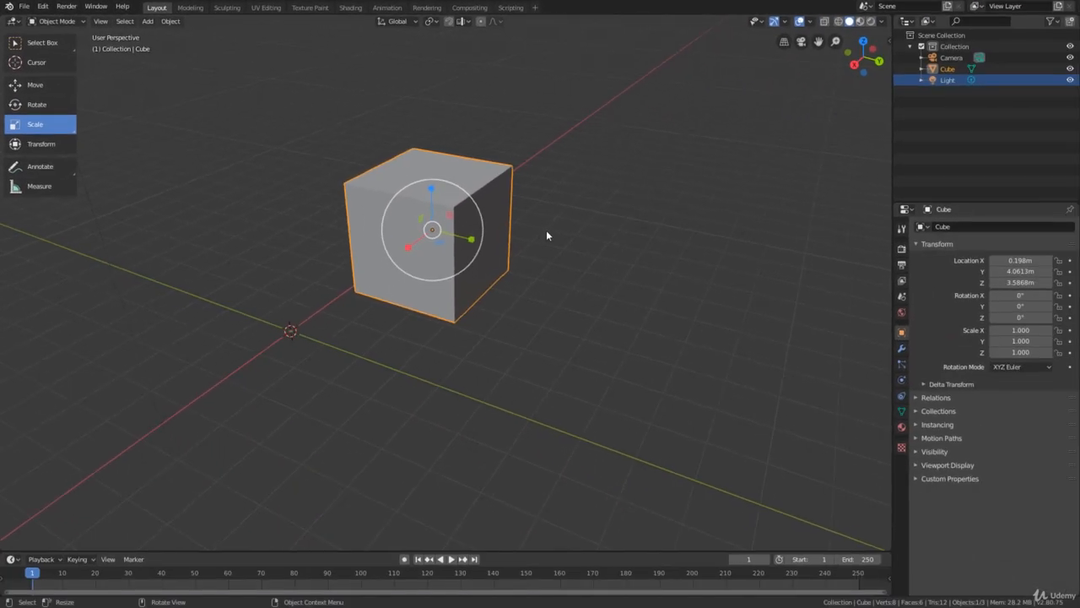
middle_click_drag(547, 231, 532, 235)
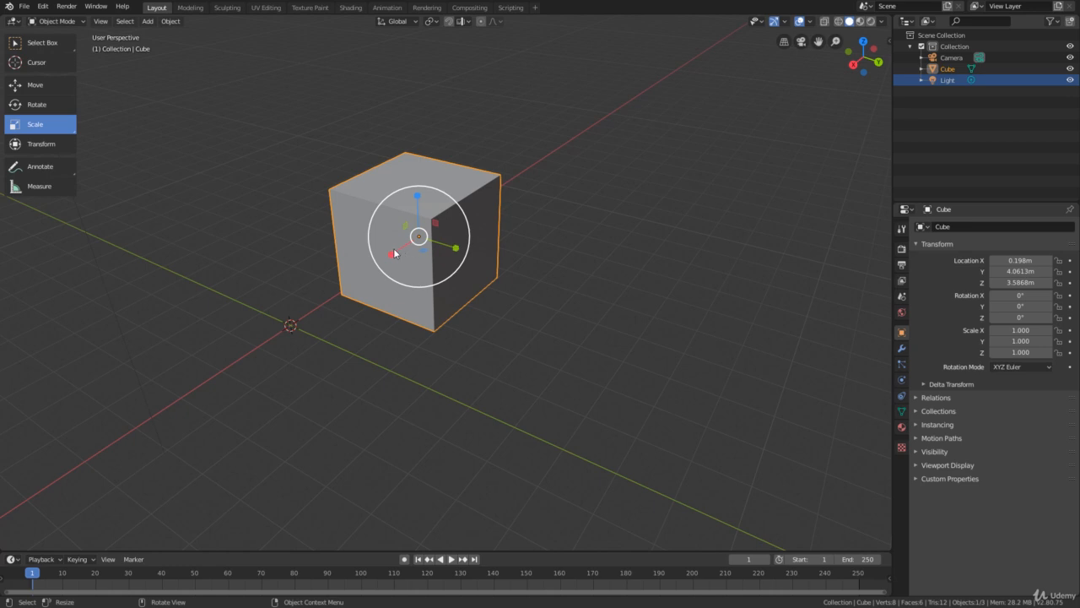
left_click_drag(394, 253, 378, 266)
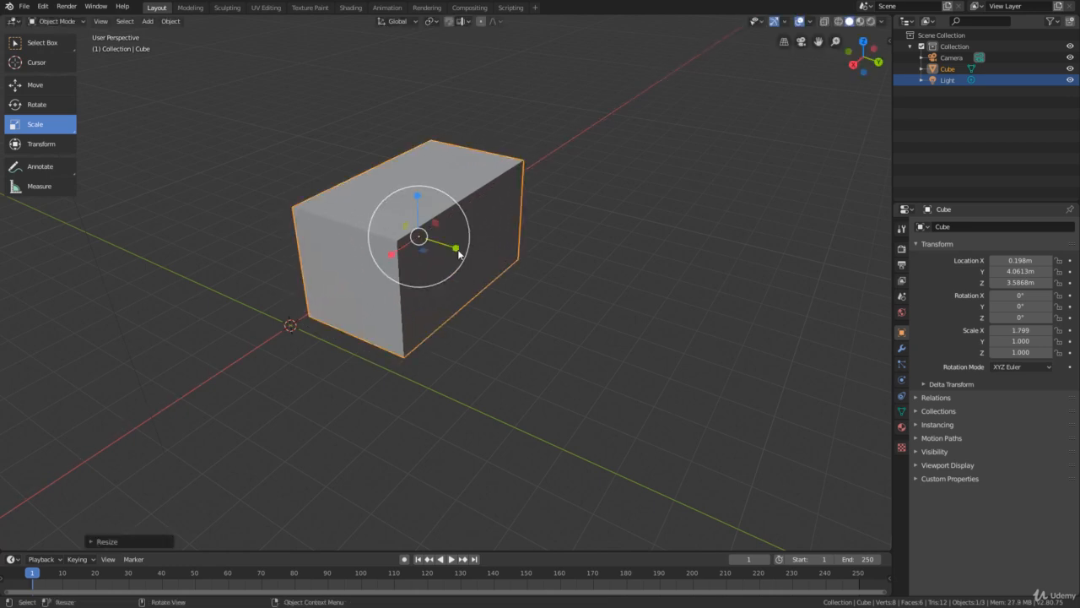
mouse_move(455, 250)
left_mouse_down()
mouse_move(494, 258)
mouse_move(463, 250)
left_mouse_up()
left_click_drag(418, 197, 414, 172)
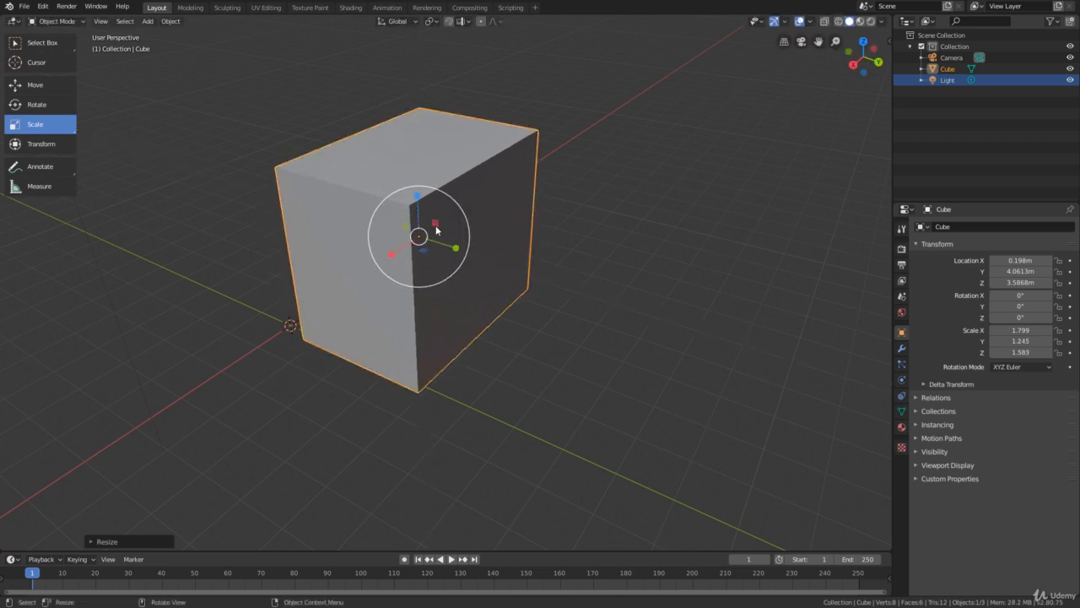
mouse_move(436, 224)
left_mouse_down()
mouse_move(441, 217)
mouse_move(417, 234)
mouse_move(400, 222)
mouse_move(430, 245)
left_mouse_up()
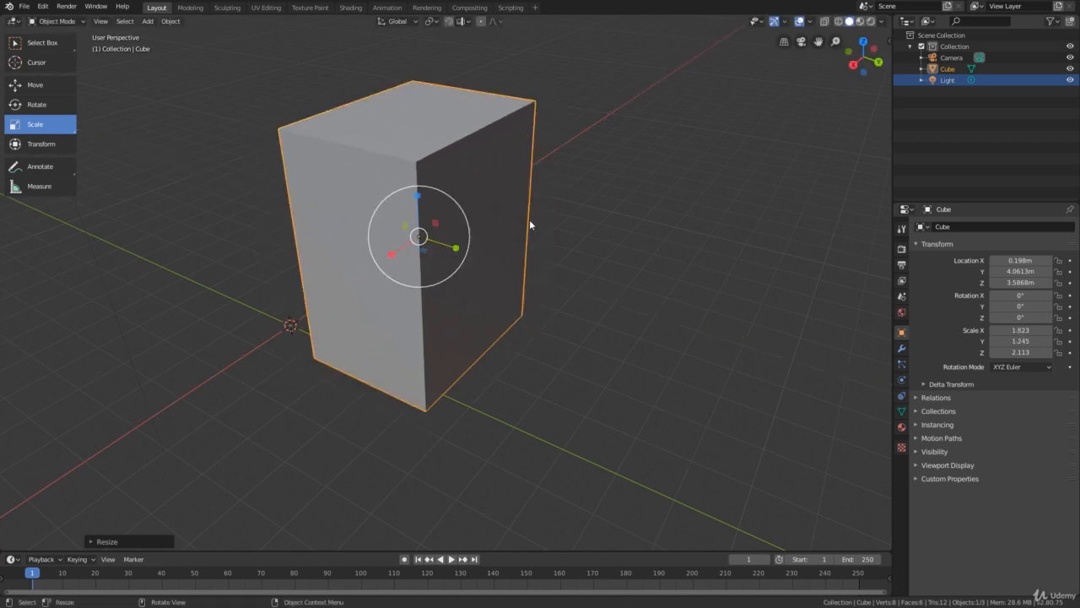
Scale the cube uniformly down and up several times, finishing at about X 1.54, Y 1.18, Z 2.01
key("s")
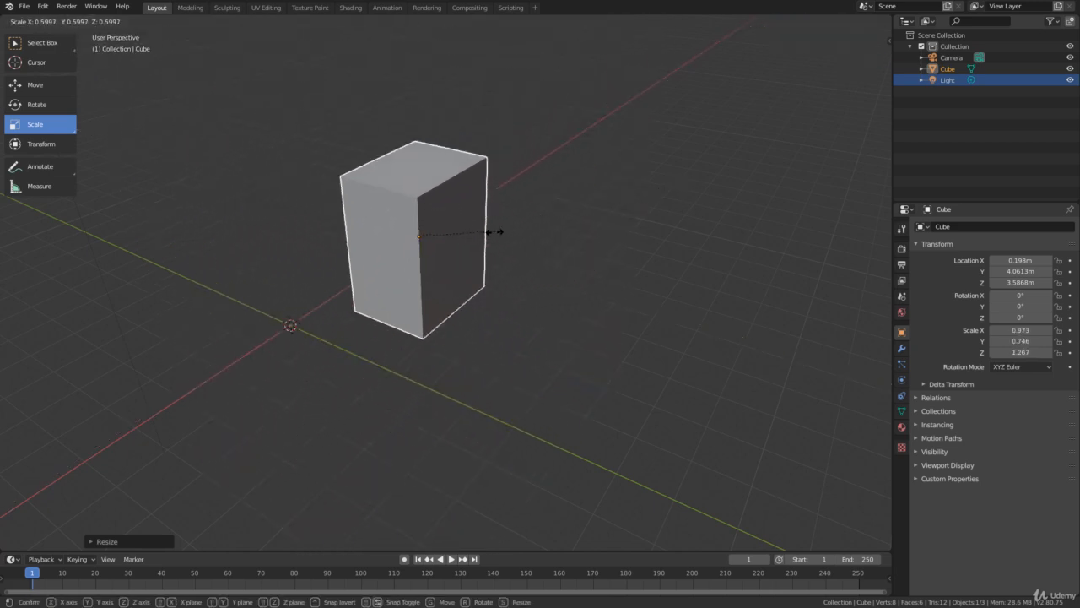
left_click(490, 241)
key("s")
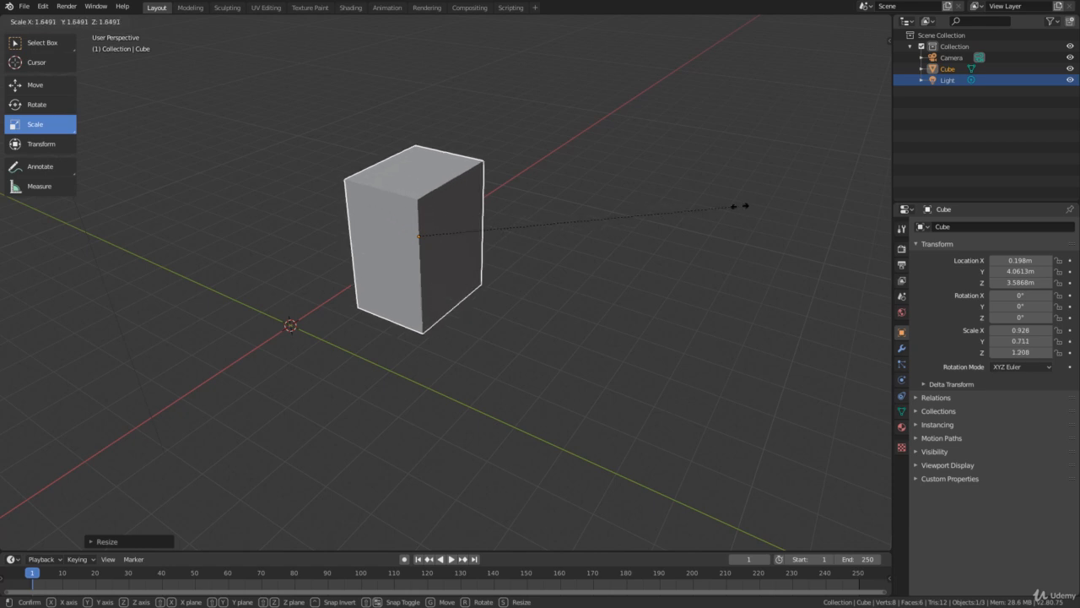
left_click(735, 206)
key("s")
left_click(692, 232)
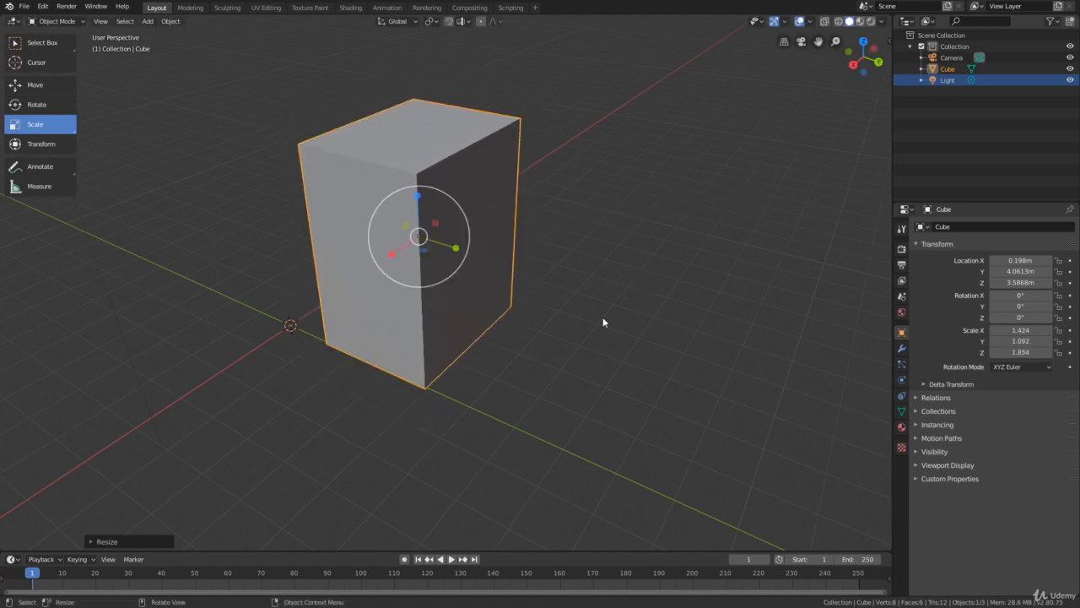
key("s")
left_click(479, 343)
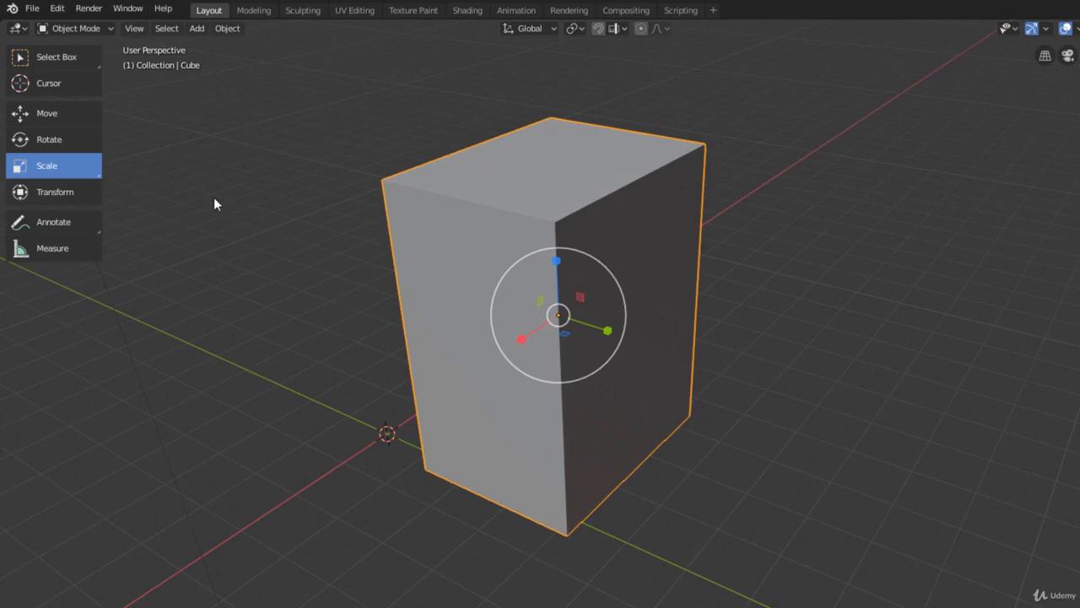
Activate the Transform tool and move the cube with its gizmo to about X -0.38 m, Y 3.66 m
left_click(72, 193)
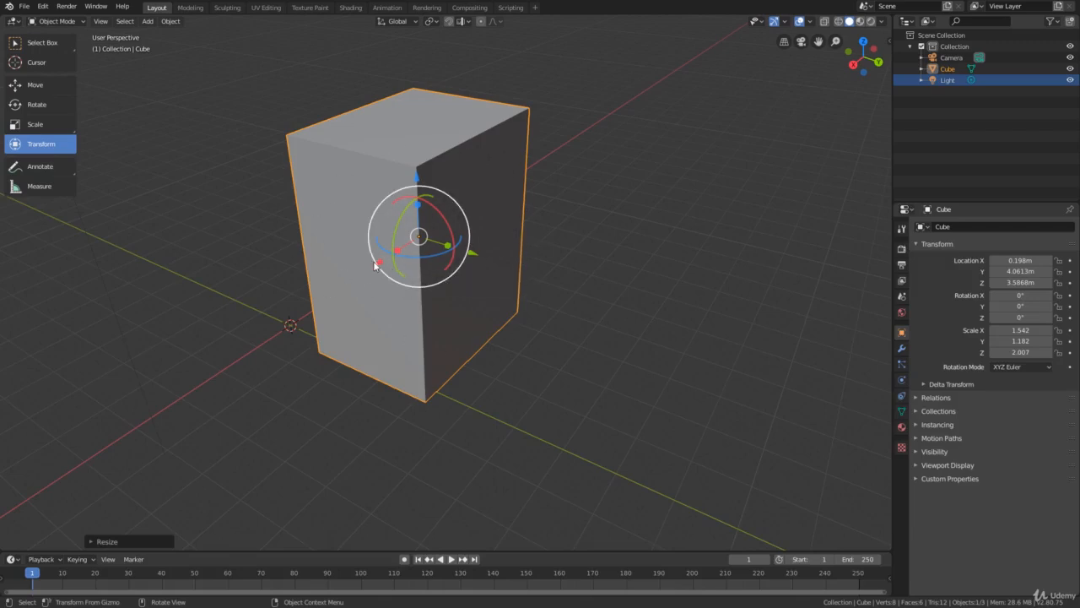
mouse_move(381, 267)
left_mouse_down()
mouse_move(276, 305)
mouse_move(371, 253)
left_mouse_up()
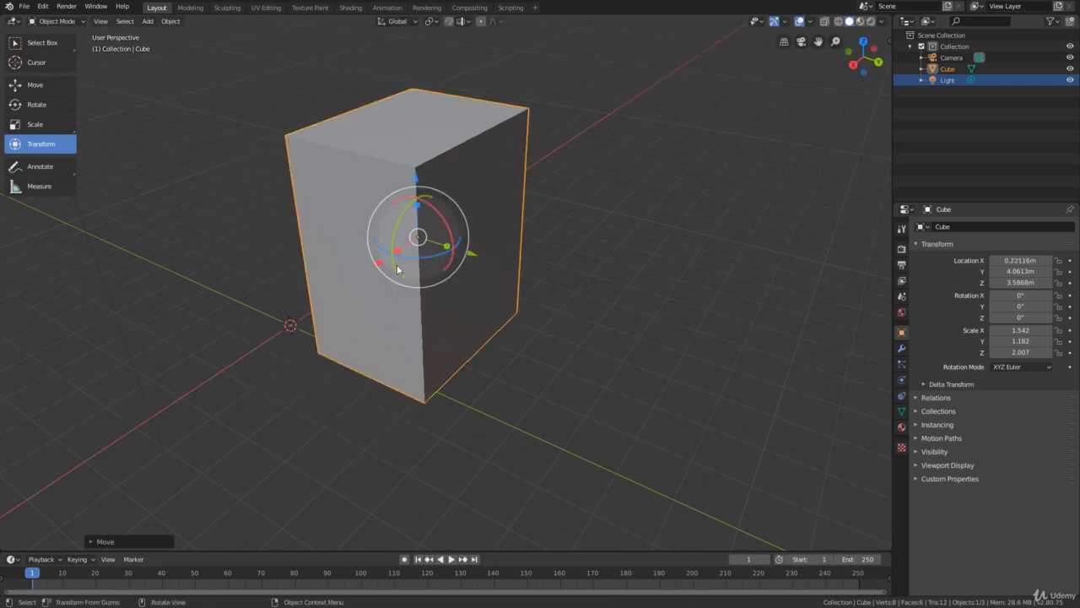
mouse_move(469, 283)
middle_mouse_down()
mouse_move(534, 308)
mouse_move(458, 298)
mouse_move(486, 289)
middle_mouse_up()
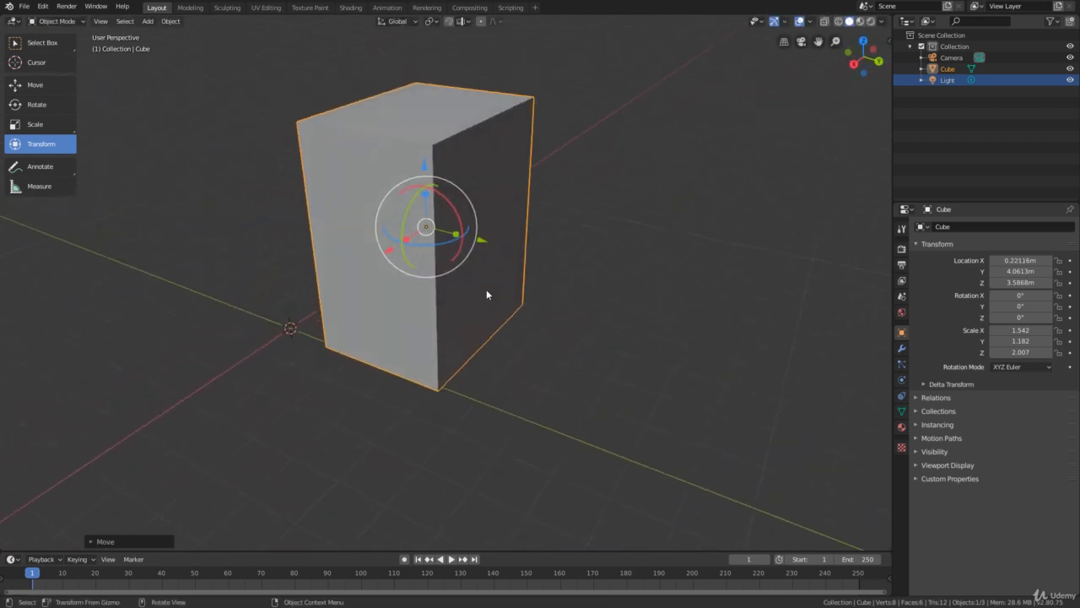
left_click_drag(388, 251, 490, 233)
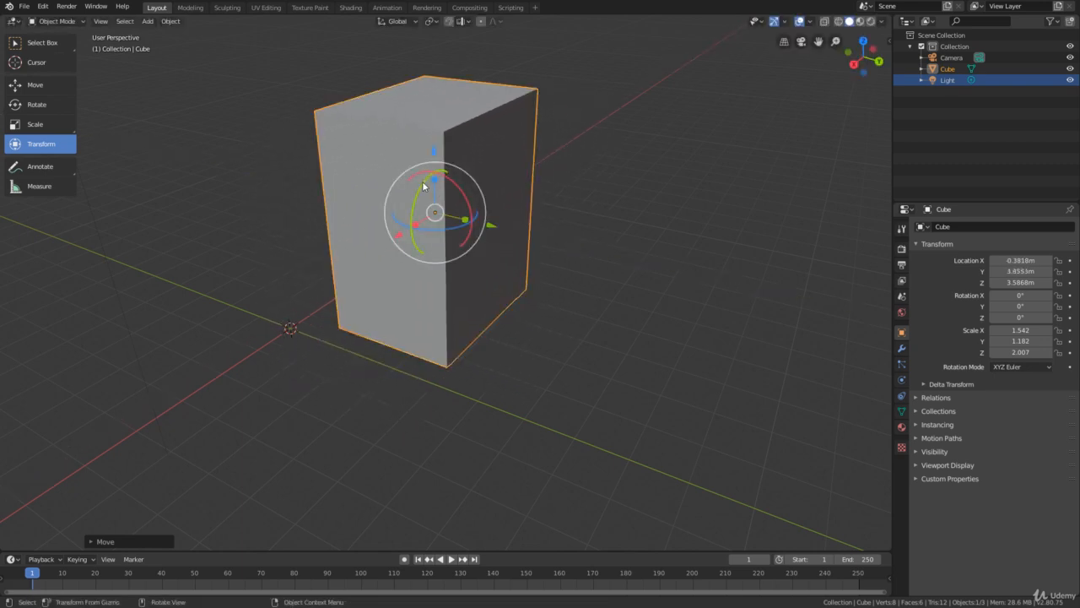
Rotate the cube to about X 8.6°, Y -21°, Z -3.1° and rescale it to about X 2.14, Y 0.96, Z 1.07, repositioning it slightly
left_click_drag(427, 187, 407, 236)
key("g")
left_click(537, 256)
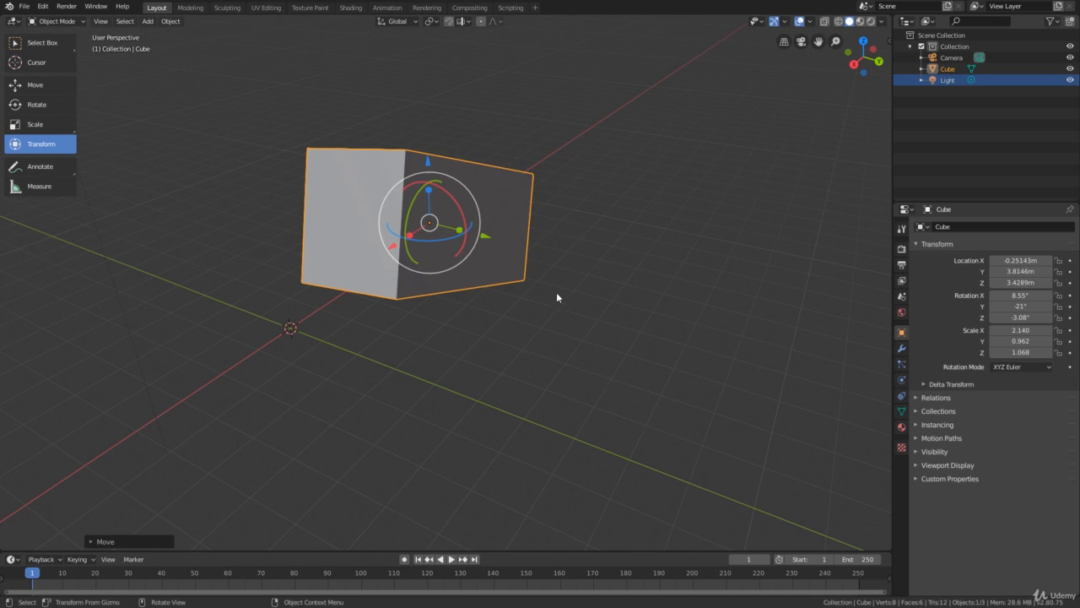
mouse_move(556, 292)
middle_mouse_down()
mouse_move(558, 306)
mouse_move(549, 303)
middle_mouse_up()
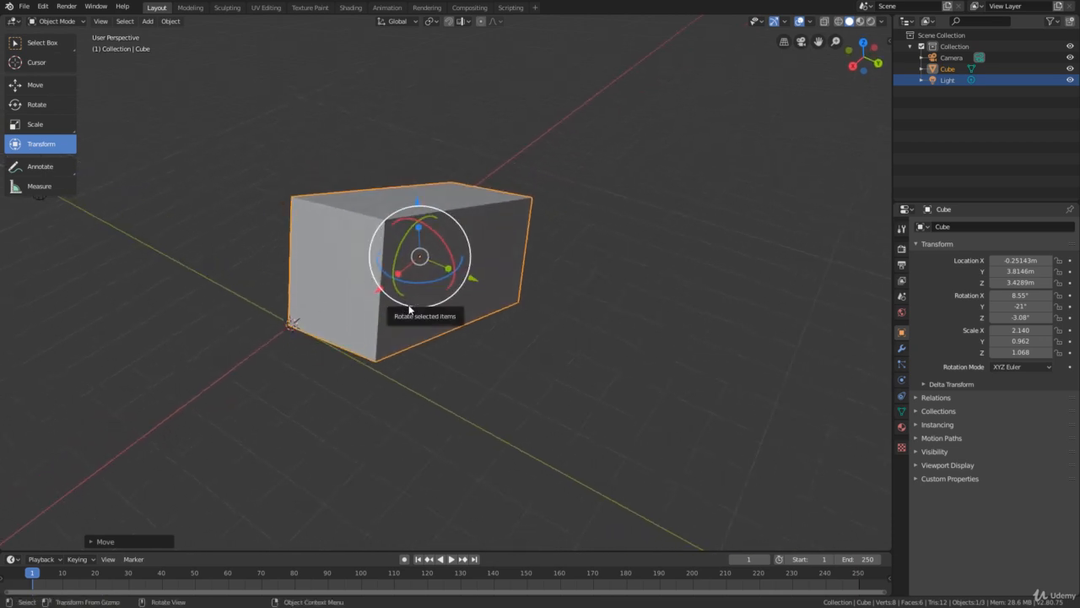
middle_click_drag(525, 330, 532, 322)
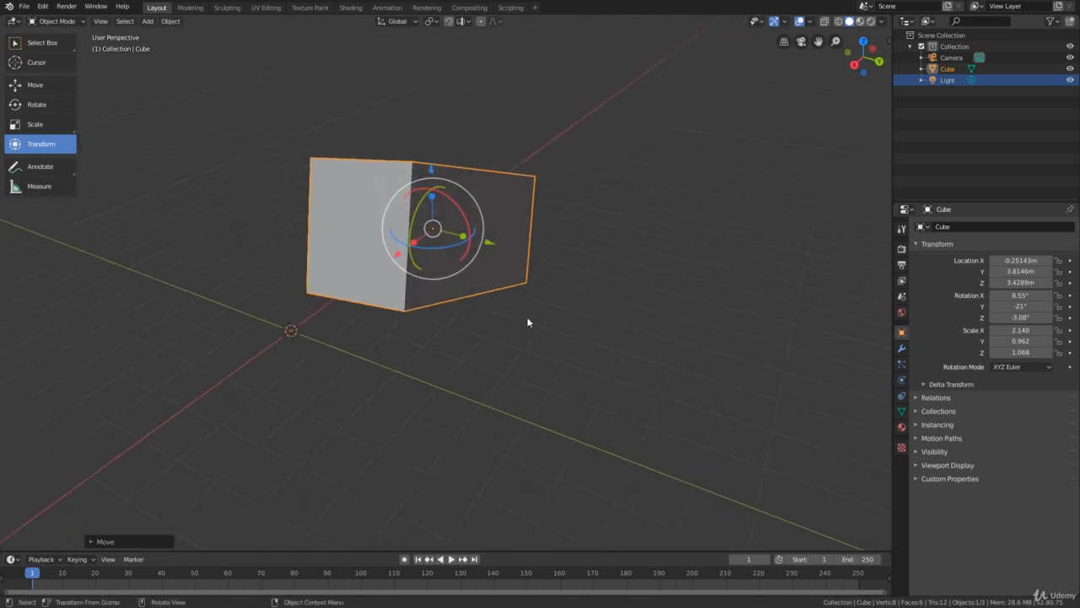
Switch to the Select Box tool and move the cube freely without a gizmo to about X -1.52 m, Y 4.23 m, Z 4.80 m
left_click(50, 46)
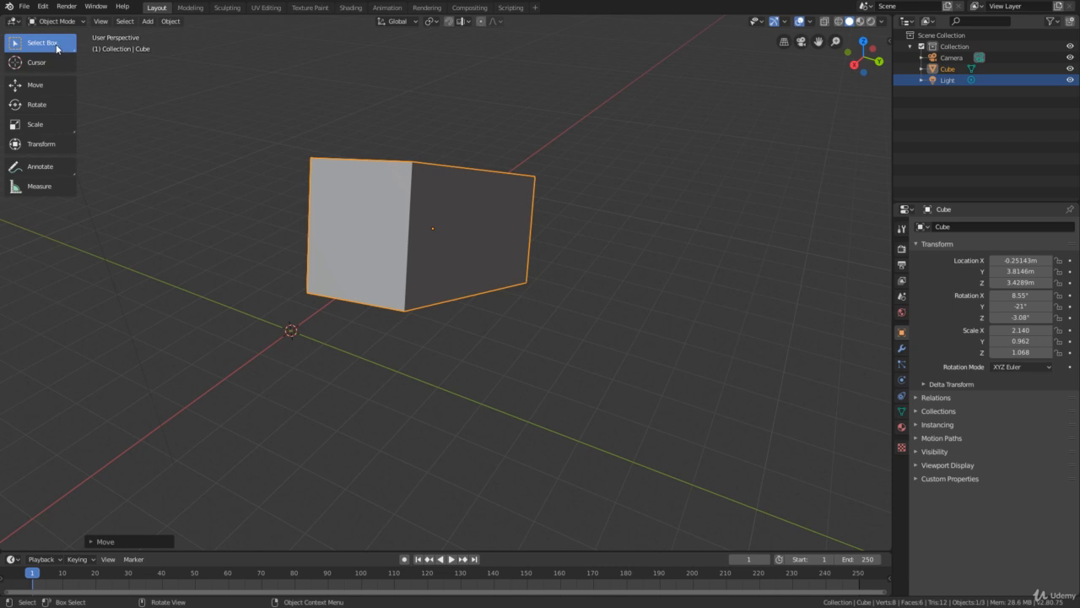
middle_click_drag(339, 188, 501, 239)
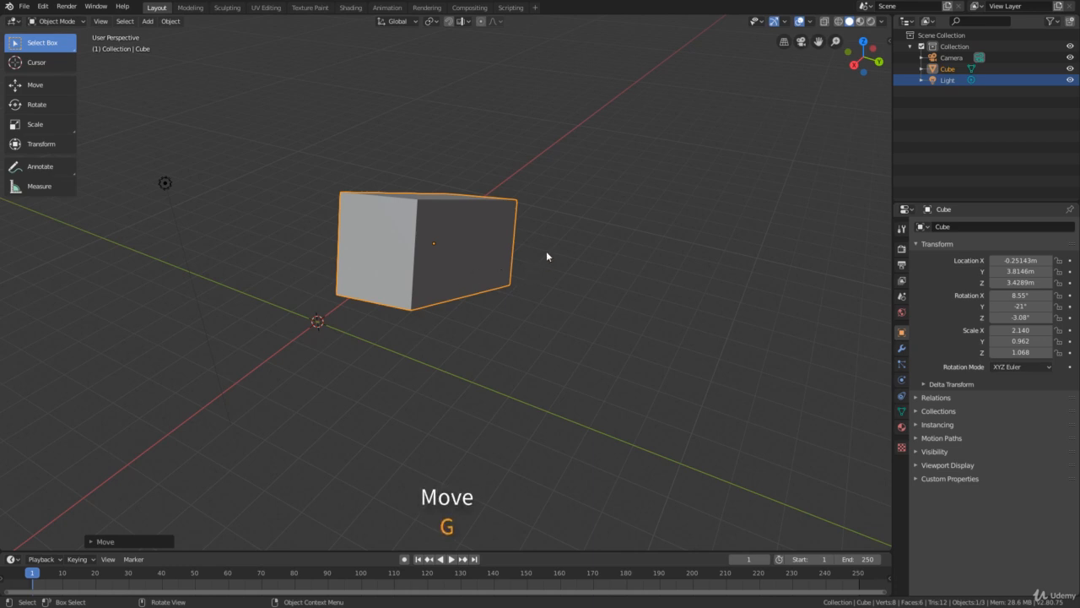
key("g")
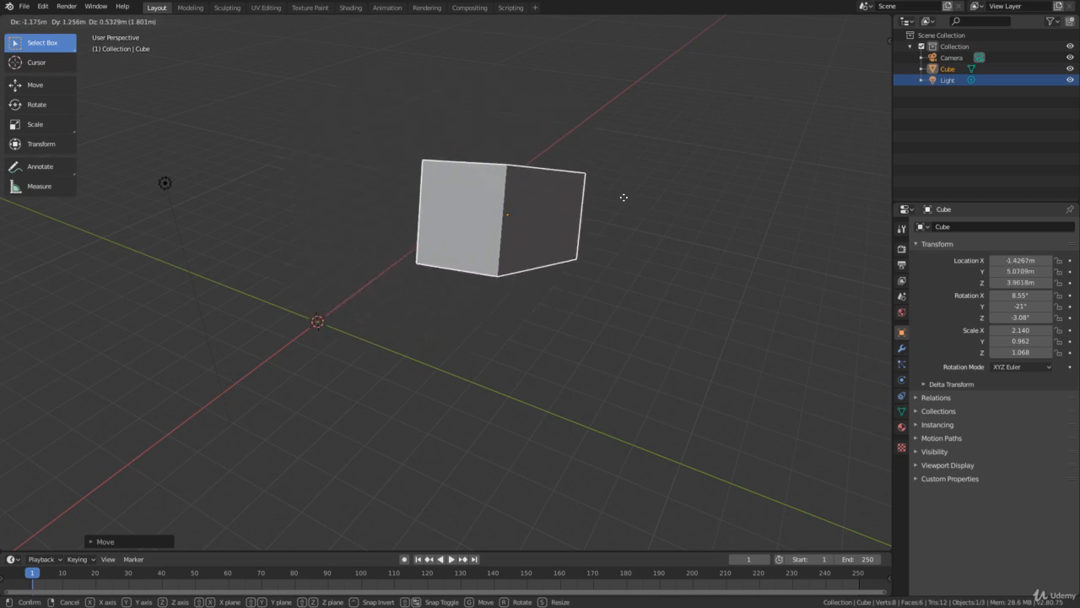
left_click(588, 178)
Rotate the cube freely in the view plane without a gizmo to about X 21.5°, Y -7.4°, Z 8.8°
middle_click_drag(650, 223, 614, 238)
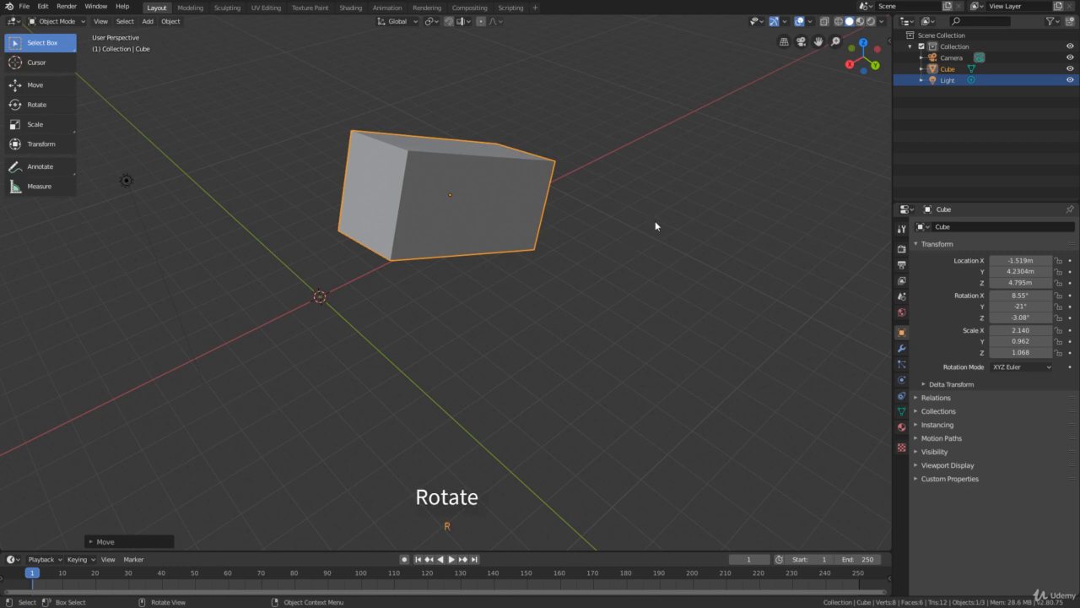
key("r")
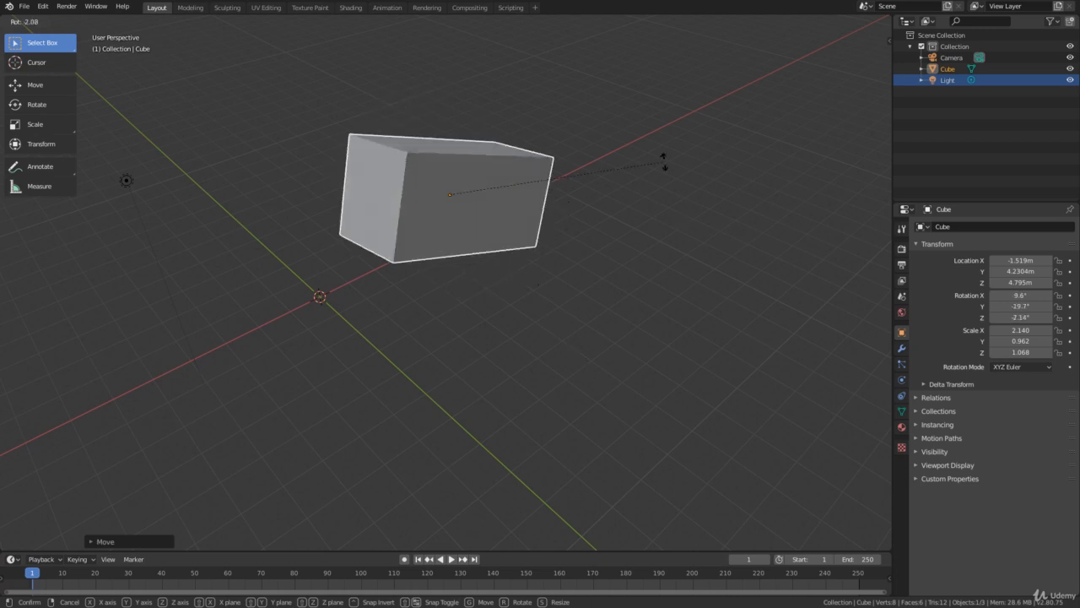
left_click(610, 102)
Scale the cube uniformly without a gizmo to about X 2.18, Y 0.98, Z 1.09
middle_click_drag(594, 264, 636, 265)
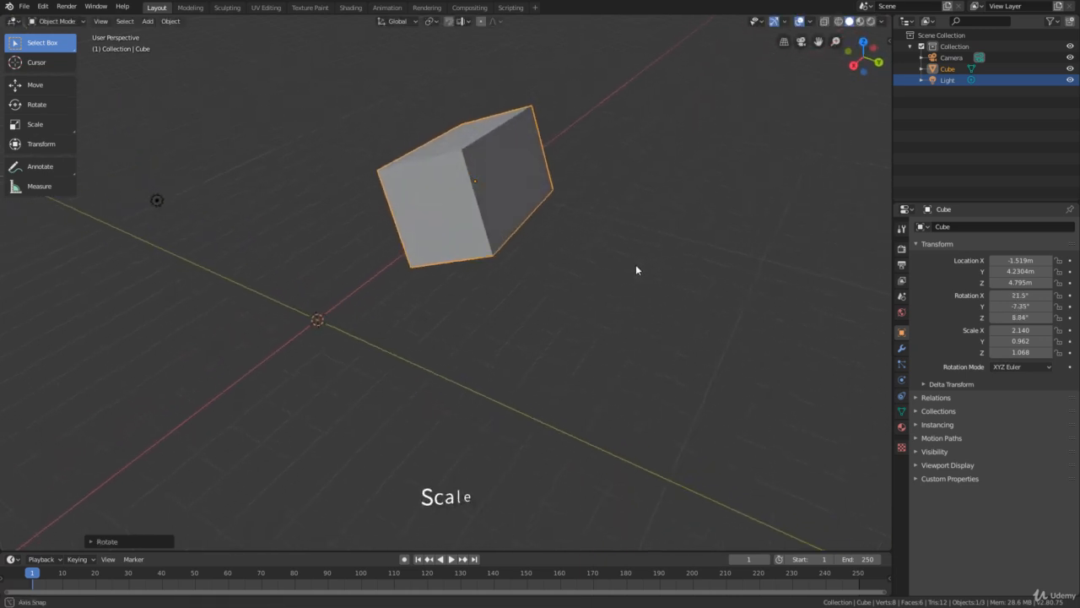
scroll(606, 277, "down", 1)
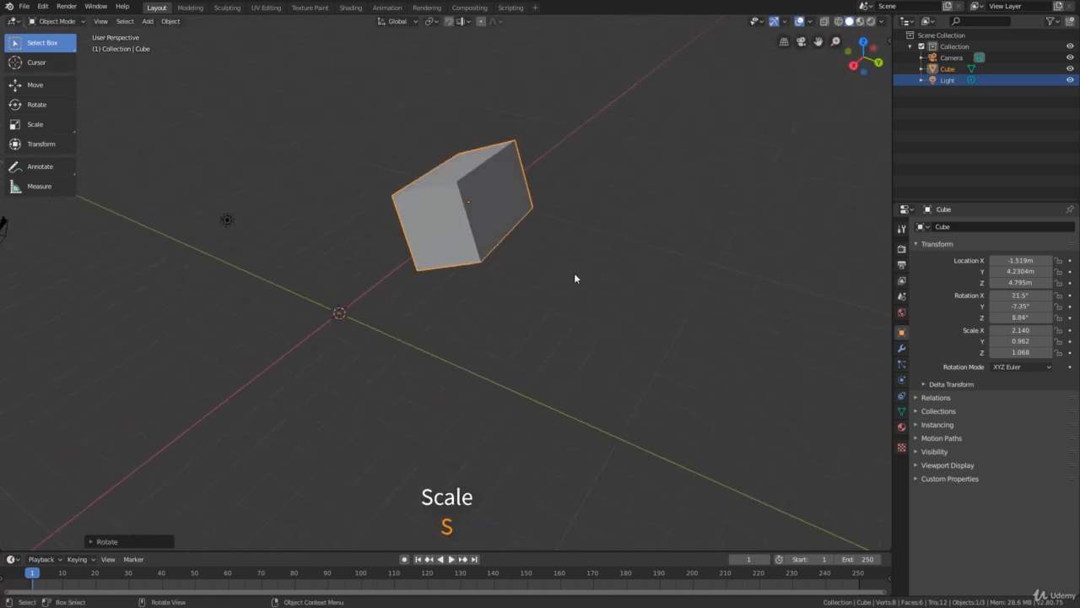
key("s")
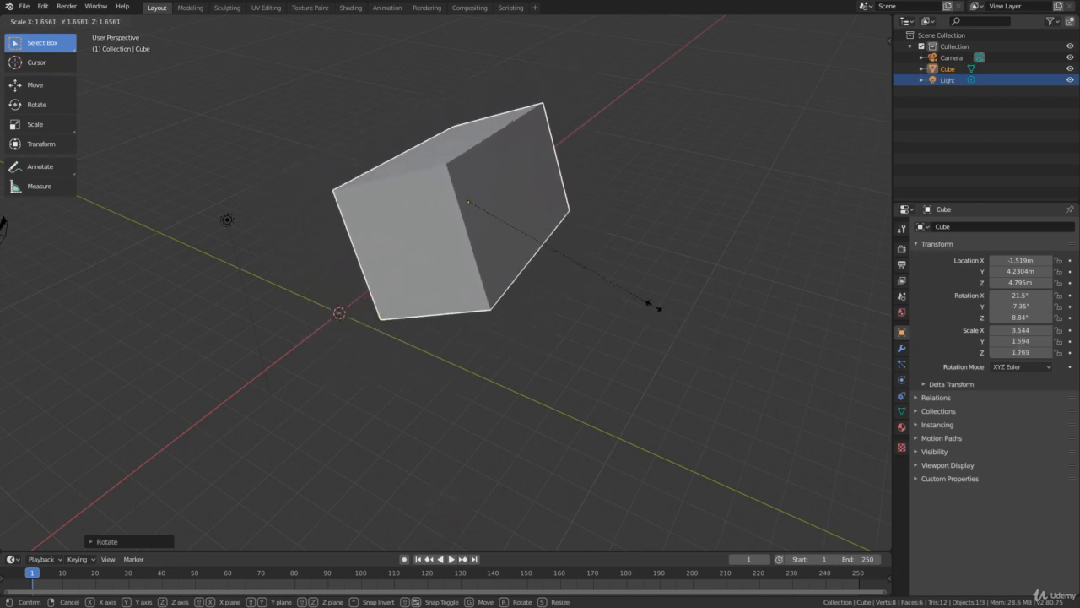
left_click(582, 272)
mouse_move(618, 313)
middle_mouse_down()
mouse_move(622, 299)
mouse_move(622, 328)
middle_mouse_up()
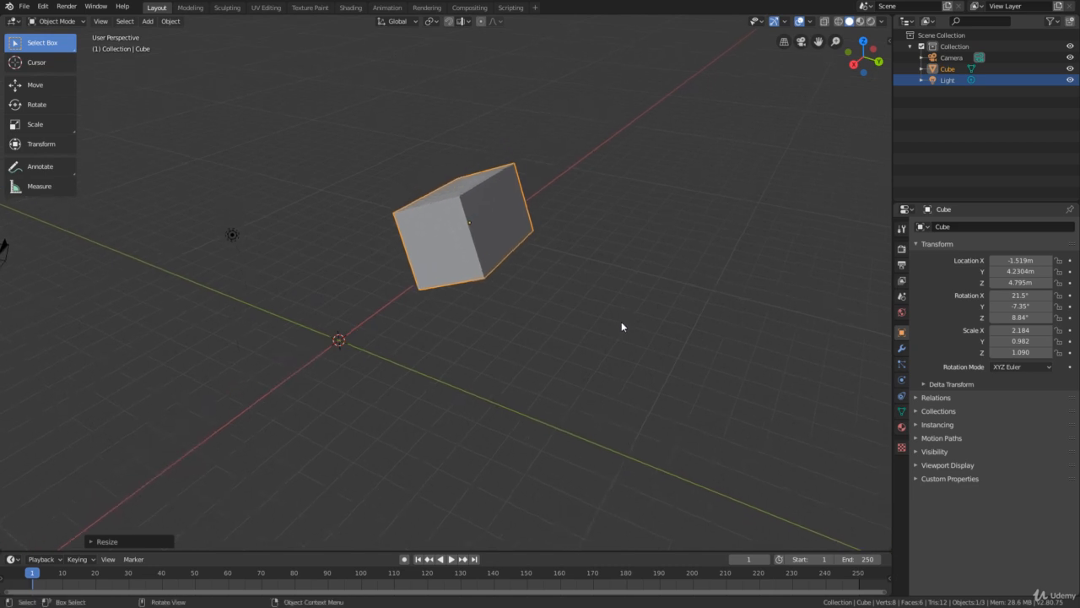